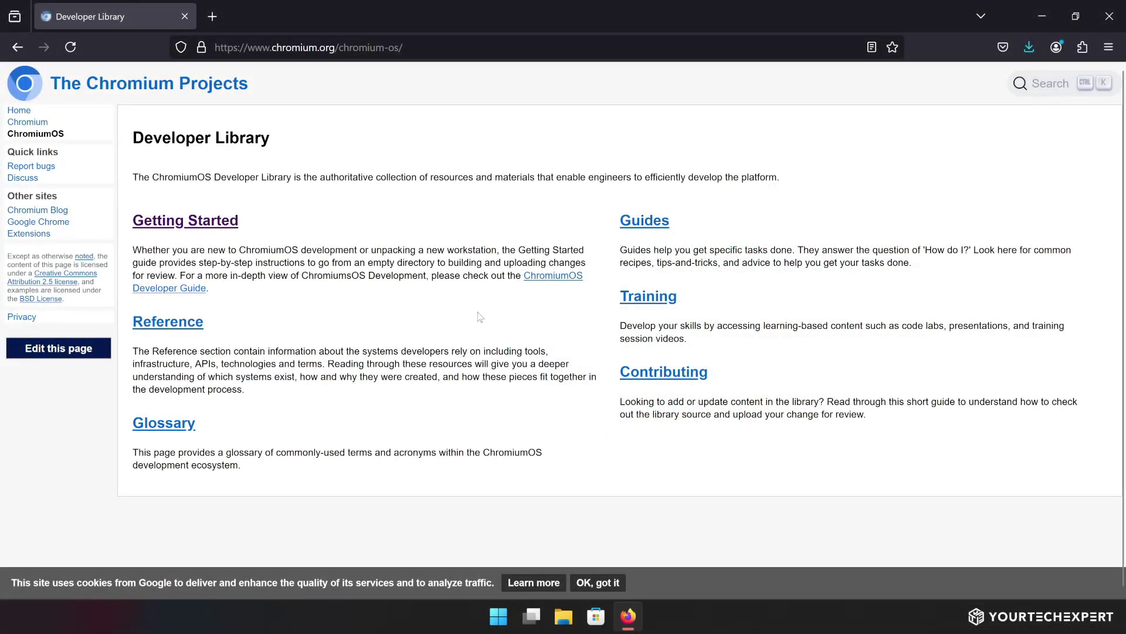
Open the ChromiumOS Getting Started guide from the Developer Library page
left_click(185, 221)
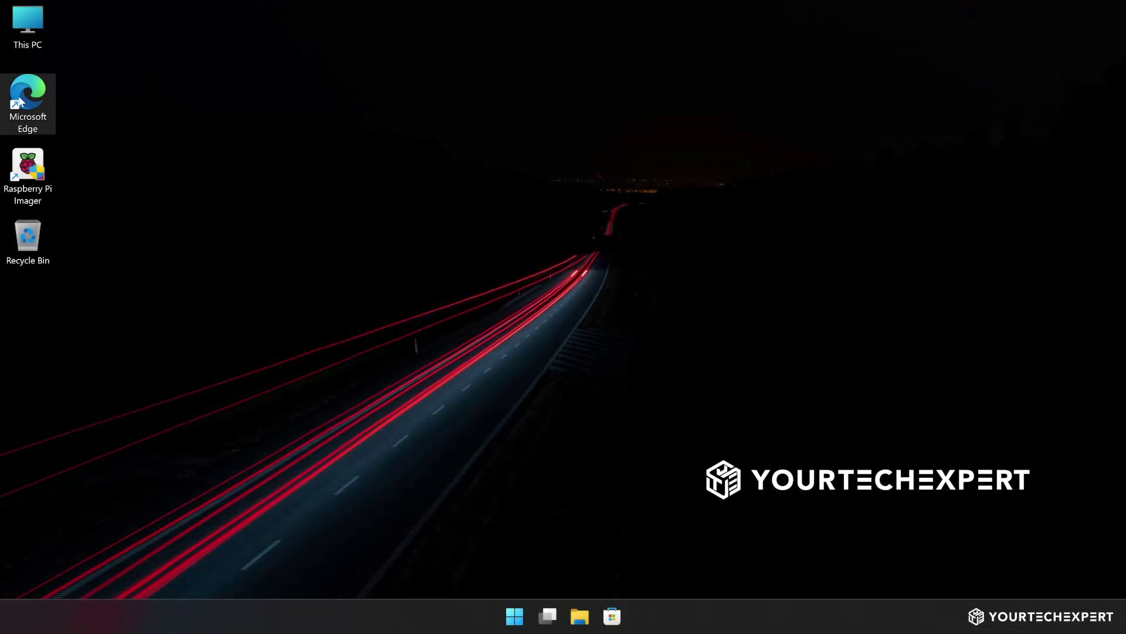
In Edge, download the FydeOS for SBC Raspberry Pi 400 & Pi 4 image from fydeos.io
double_click(20, 101)
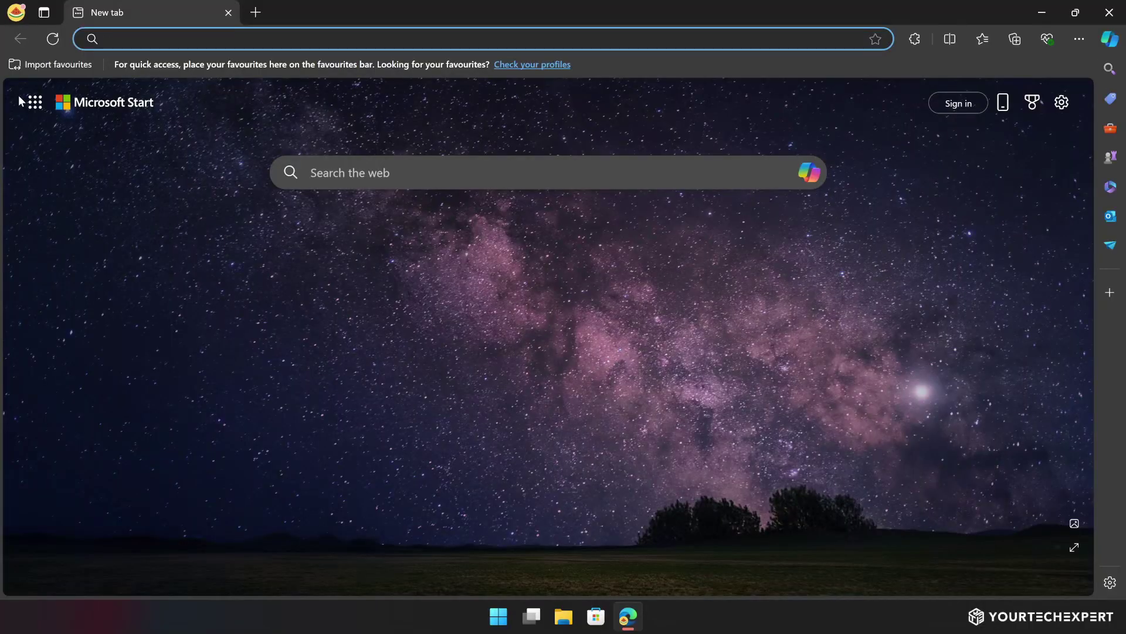
type("fydeos.io")
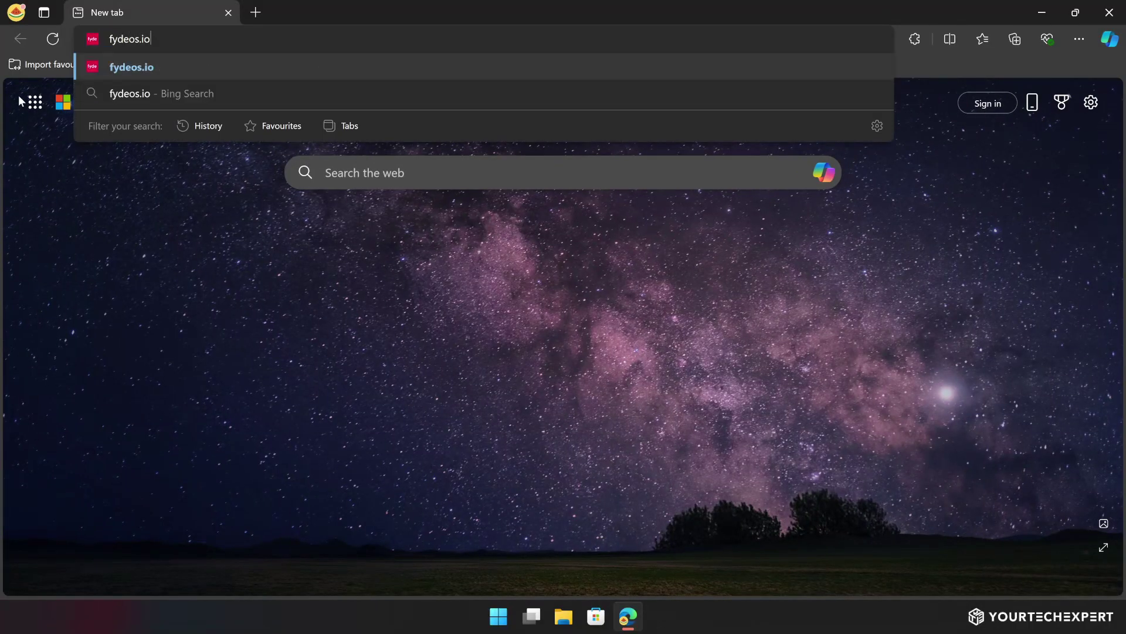
key("Return")
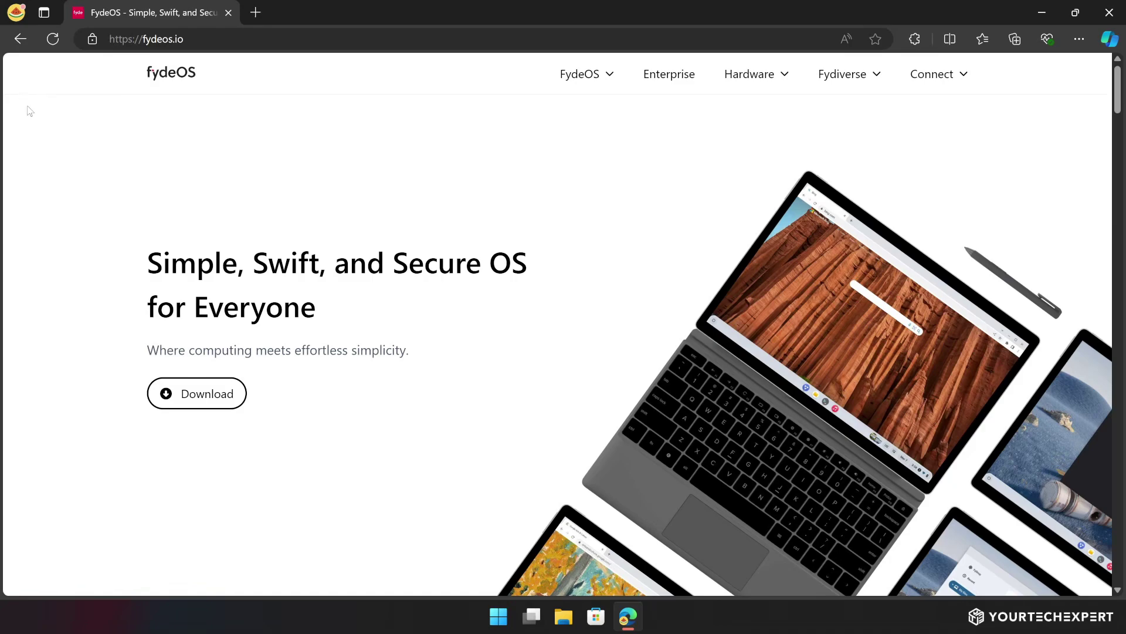
left_click(196, 394)
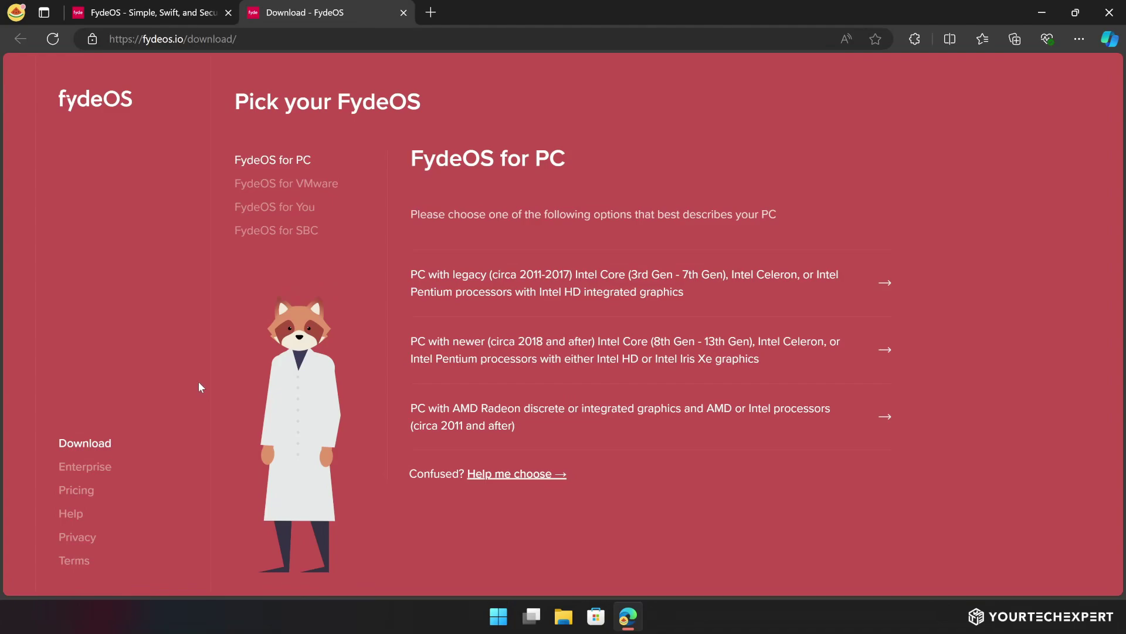
left_click(275, 233)
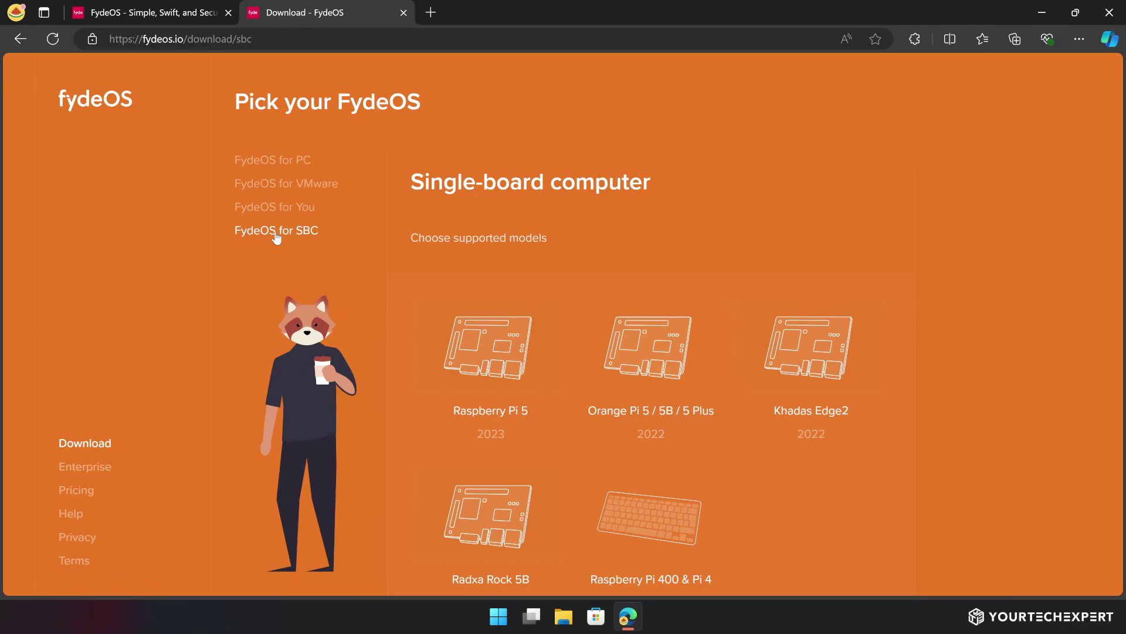
left_click(641, 514)
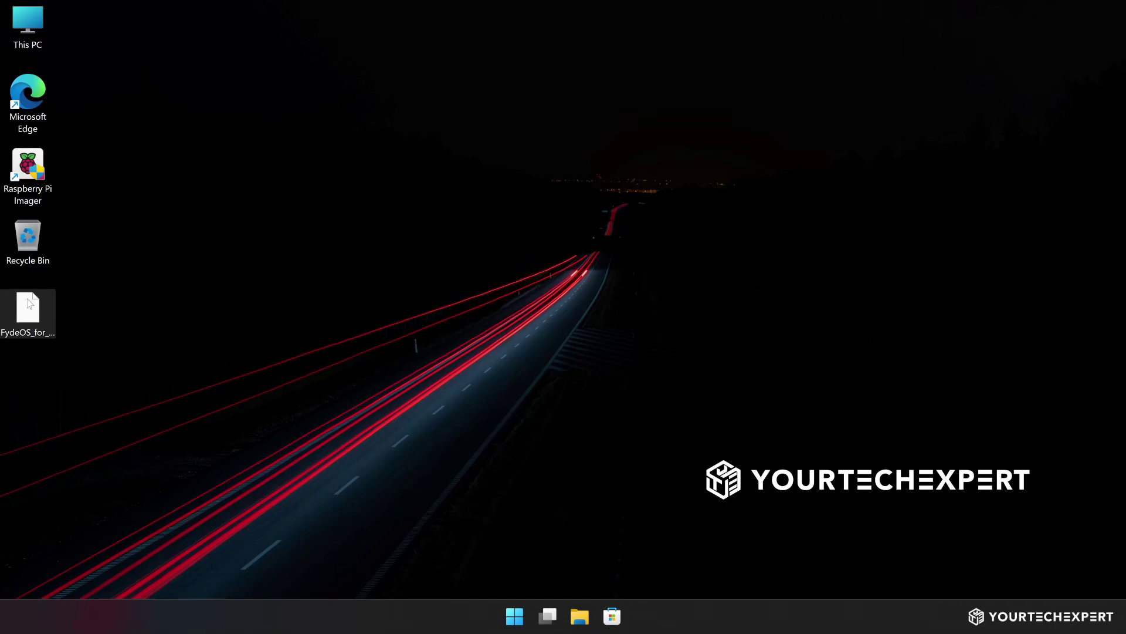
Extract the FydeOS .img.xz archive with WinRAR's Extract Here, producing the 9.51 GB .img file
left_click(283, 305)
mouse_move(31, 304)
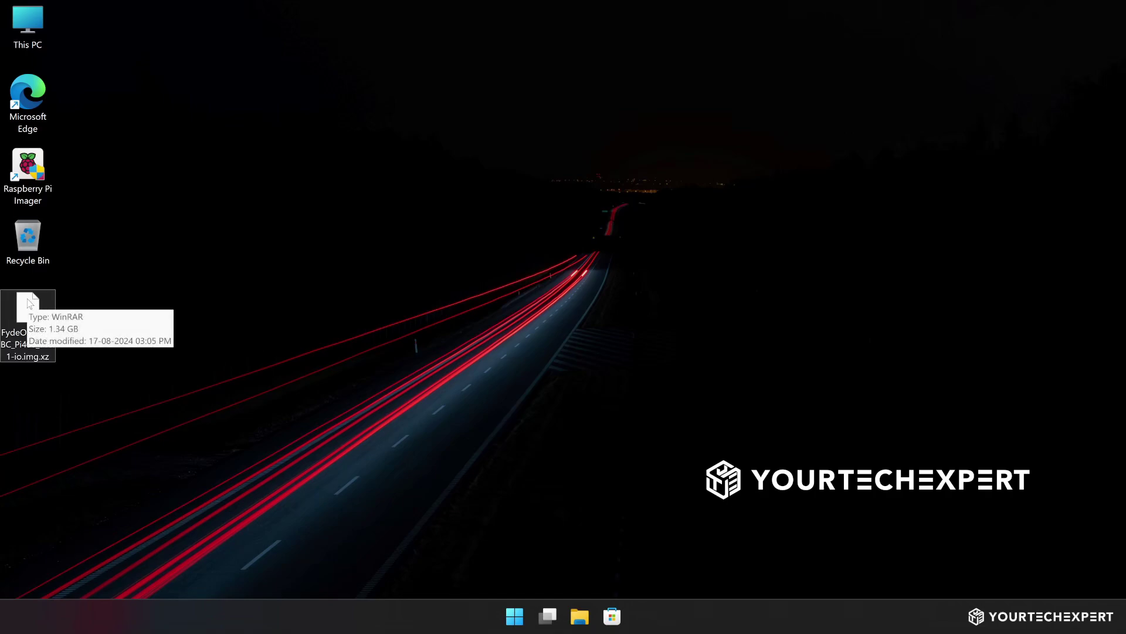
right_click(30, 304)
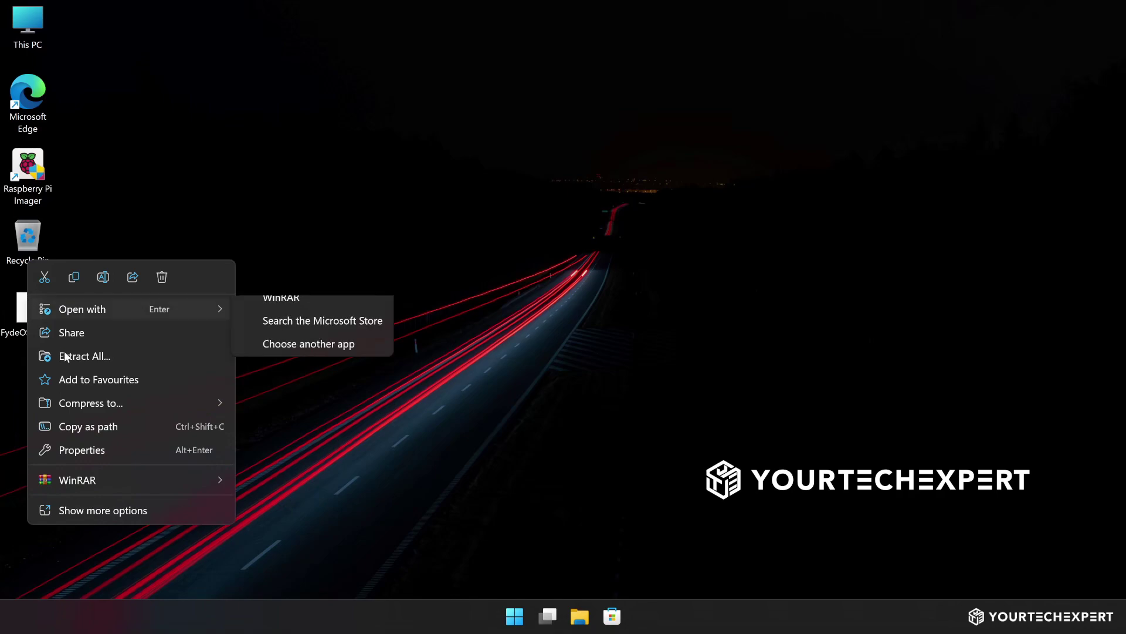
mouse_move(177, 477)
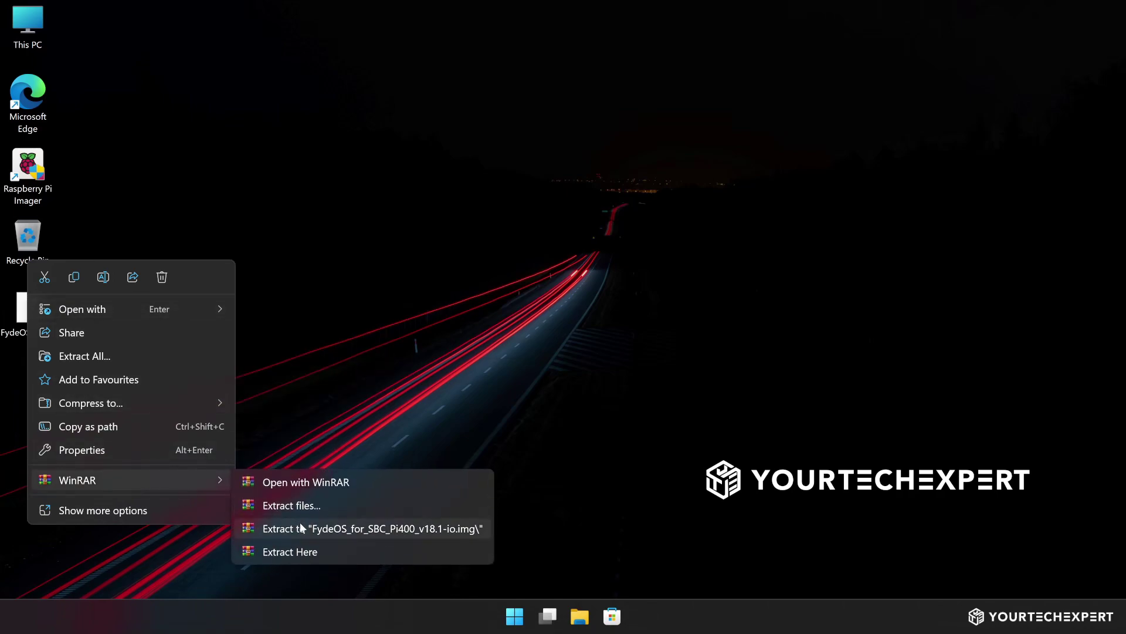
left_click(335, 551)
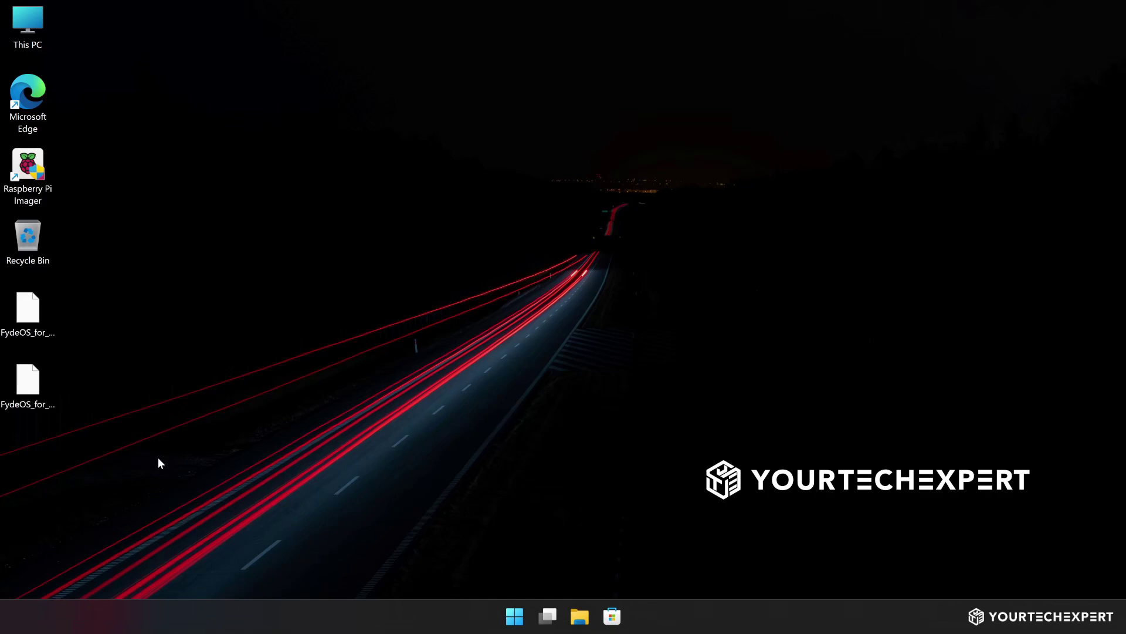
left_click(31, 372)
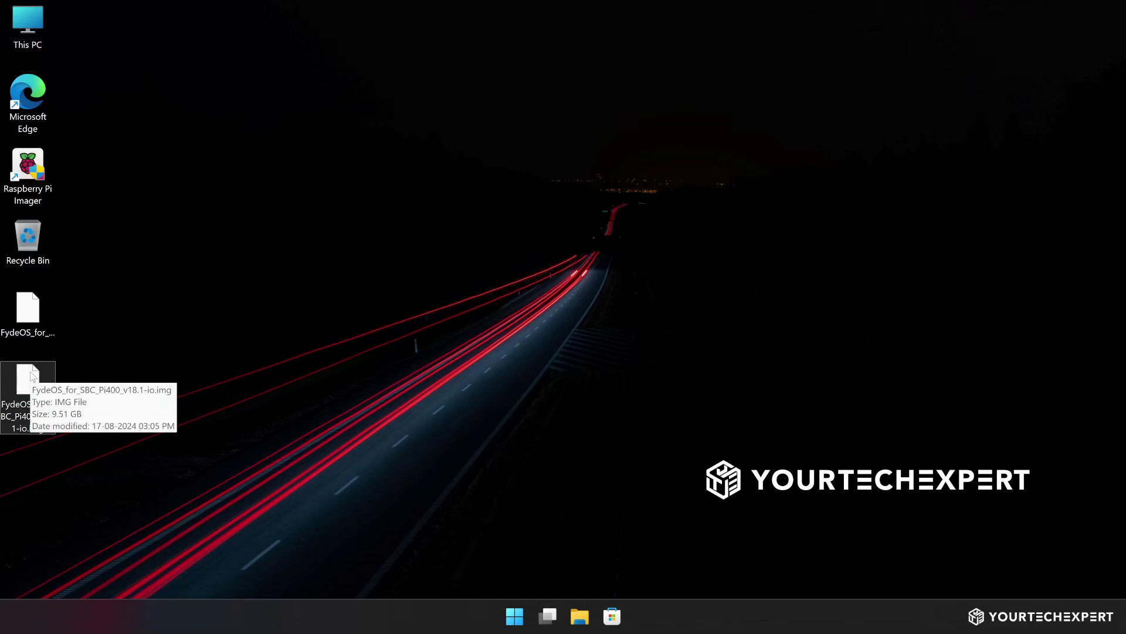
left_click(28, 171)
Launch Raspberry Pi Imager and choose Raspberry Pi 4 as the device
double_click(28, 171)
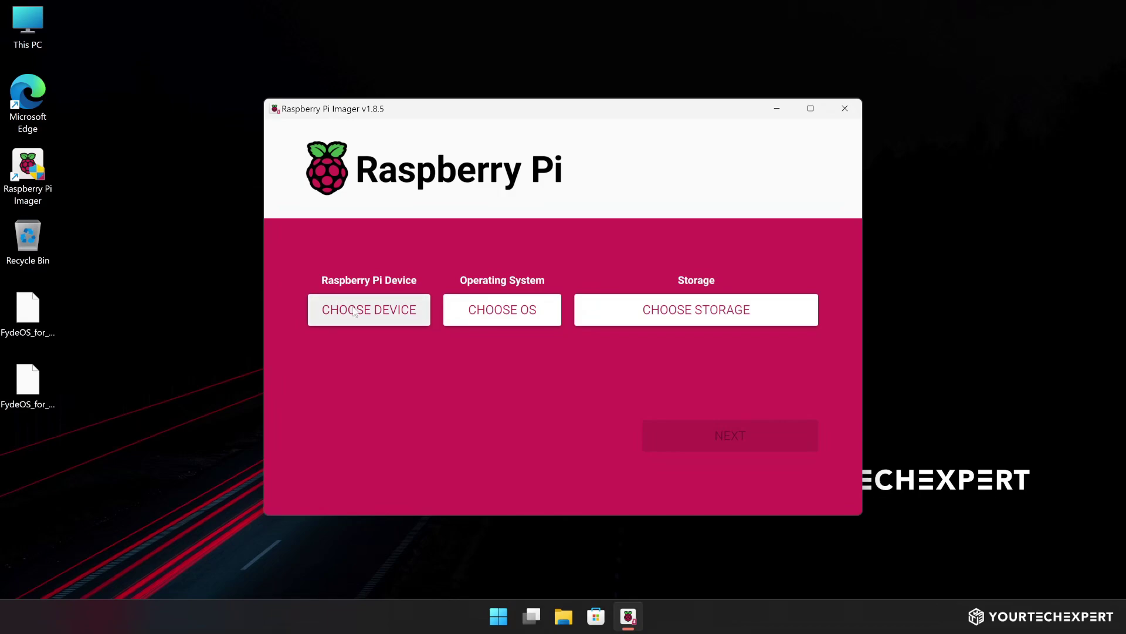
left_click(354, 312)
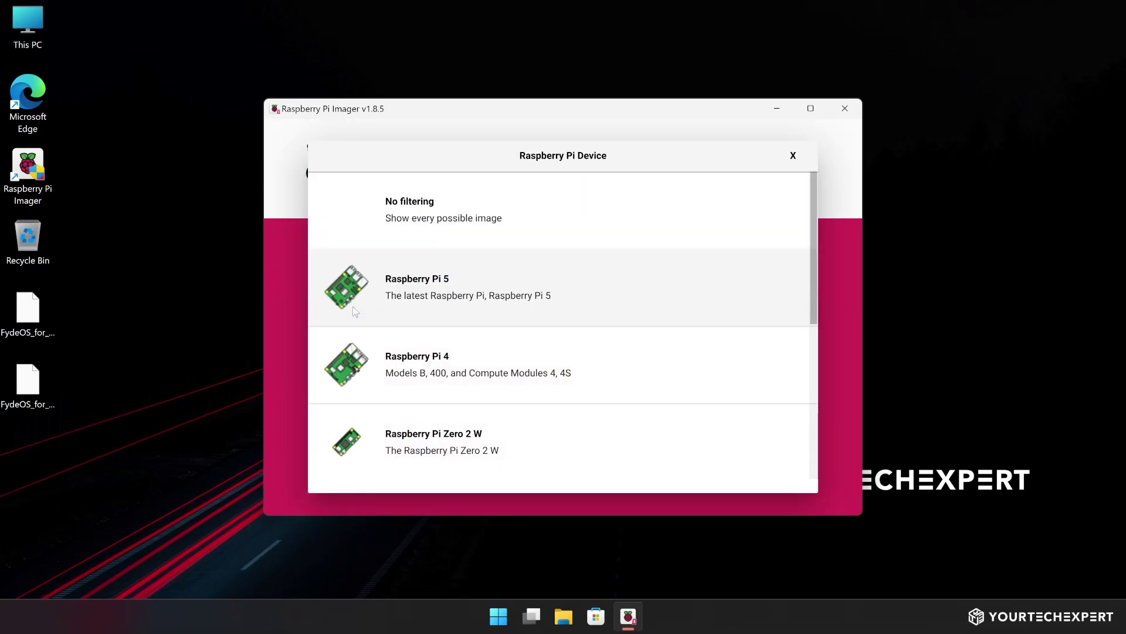
left_click(422, 357)
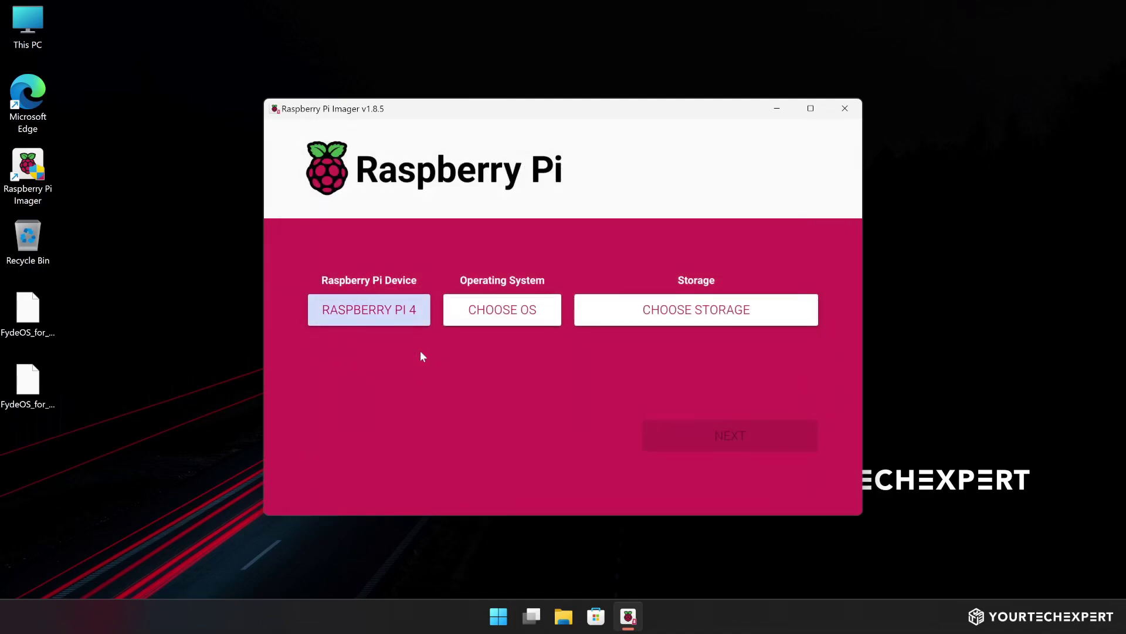
Select the custom FydeOS_for_SBC_Pi400_v18.1-io.img image and the 31.7 GB SDHC card as storage
left_click(495, 312)
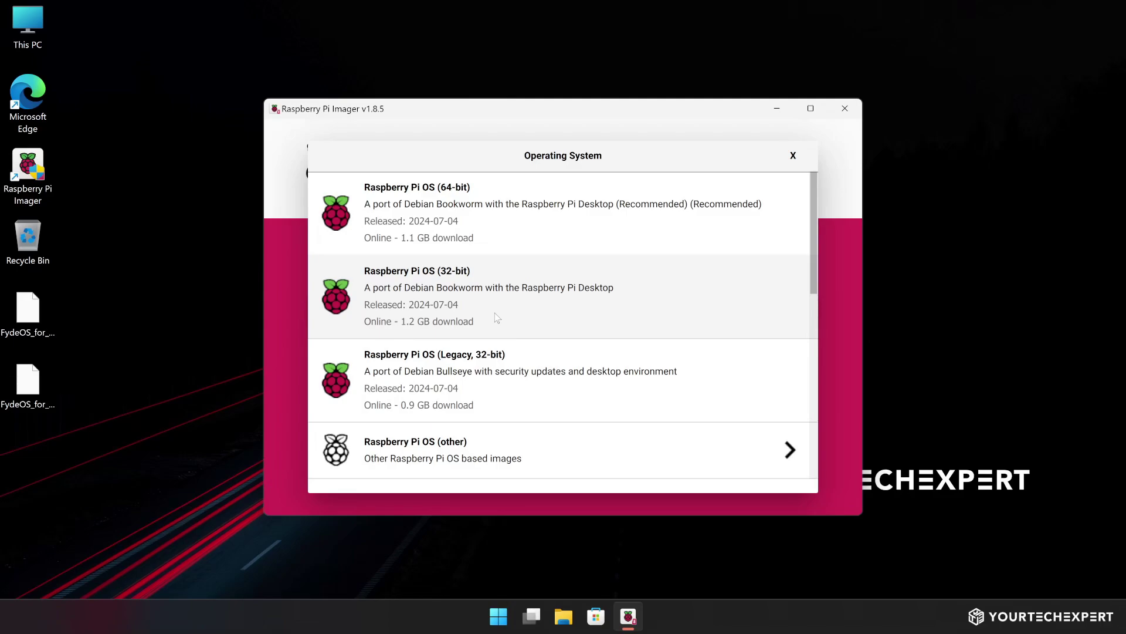
scroll(494, 312, "down", 6)
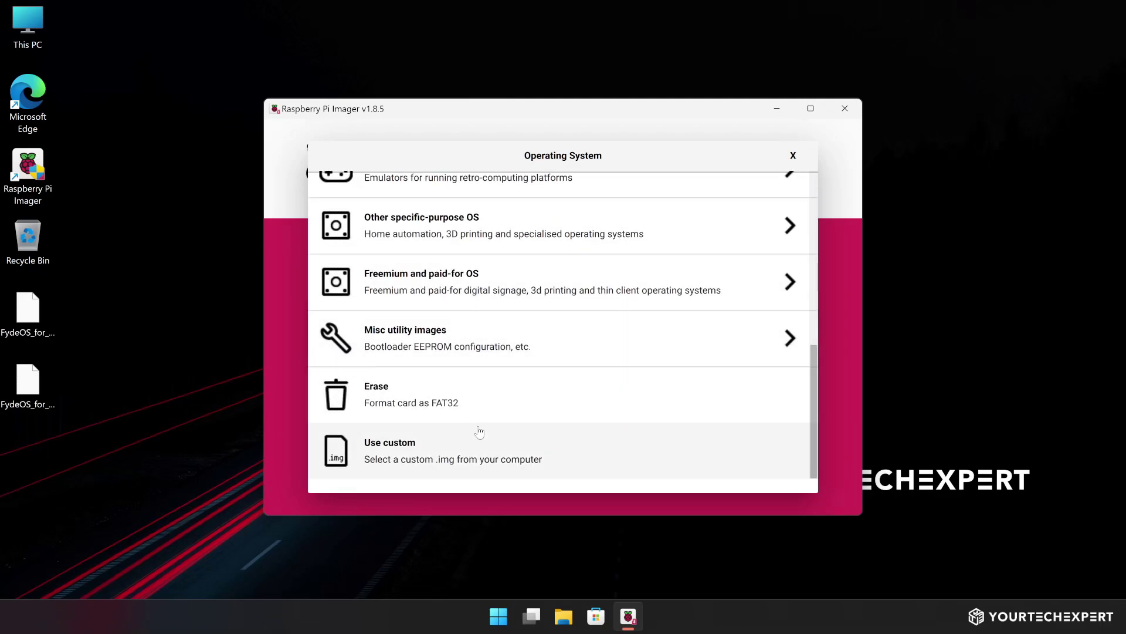
left_click(480, 450)
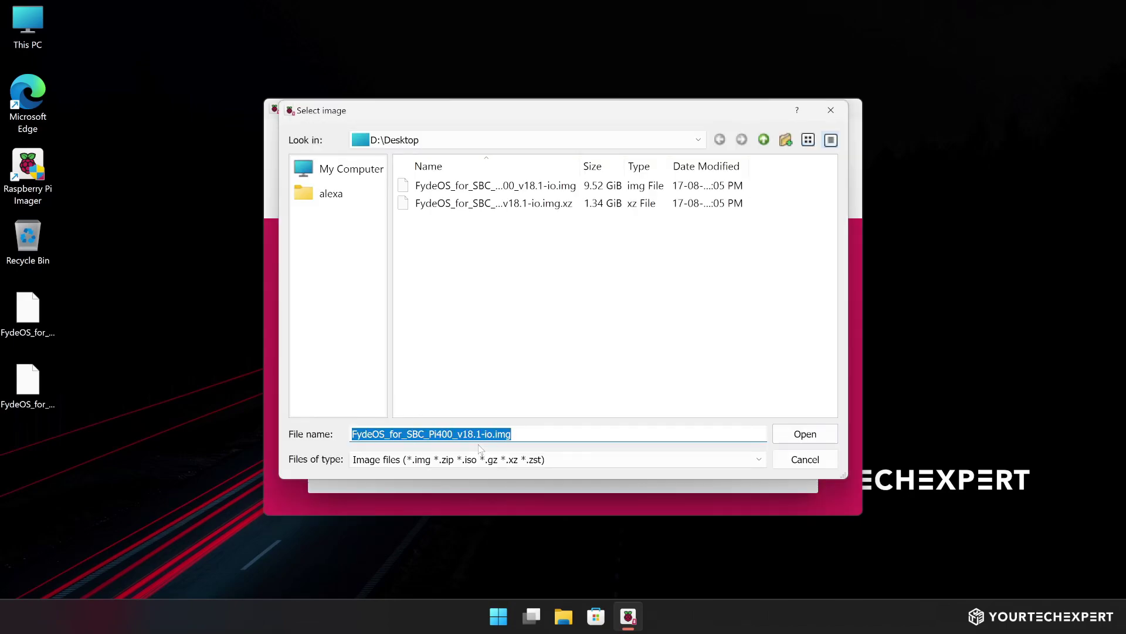
left_click(500, 187)
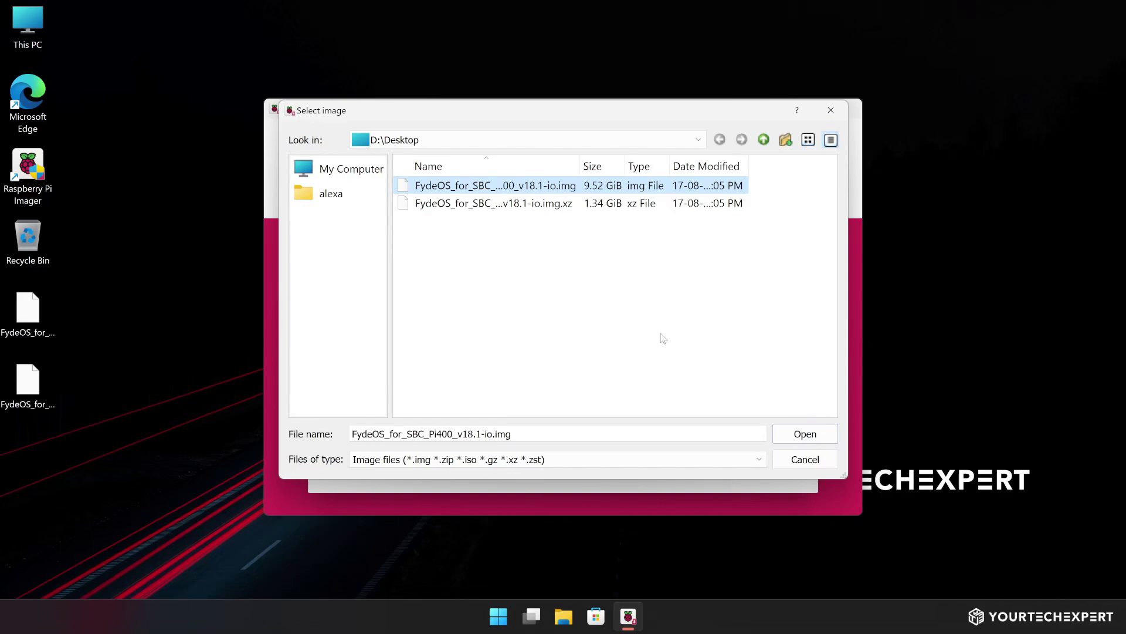
left_click(801, 435)
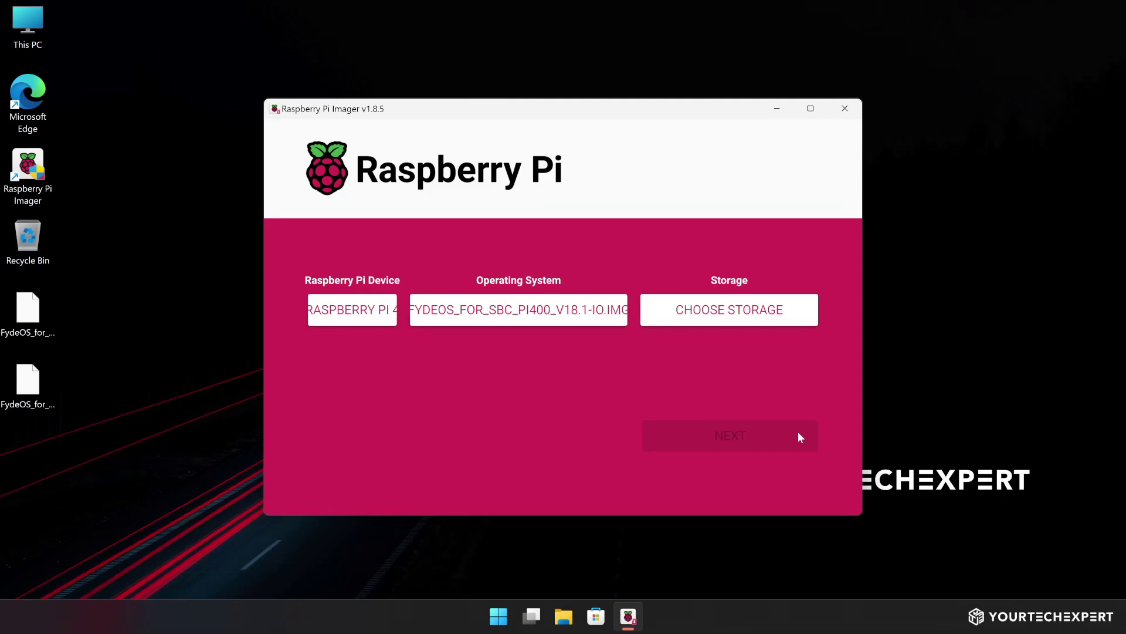
left_click(725, 308)
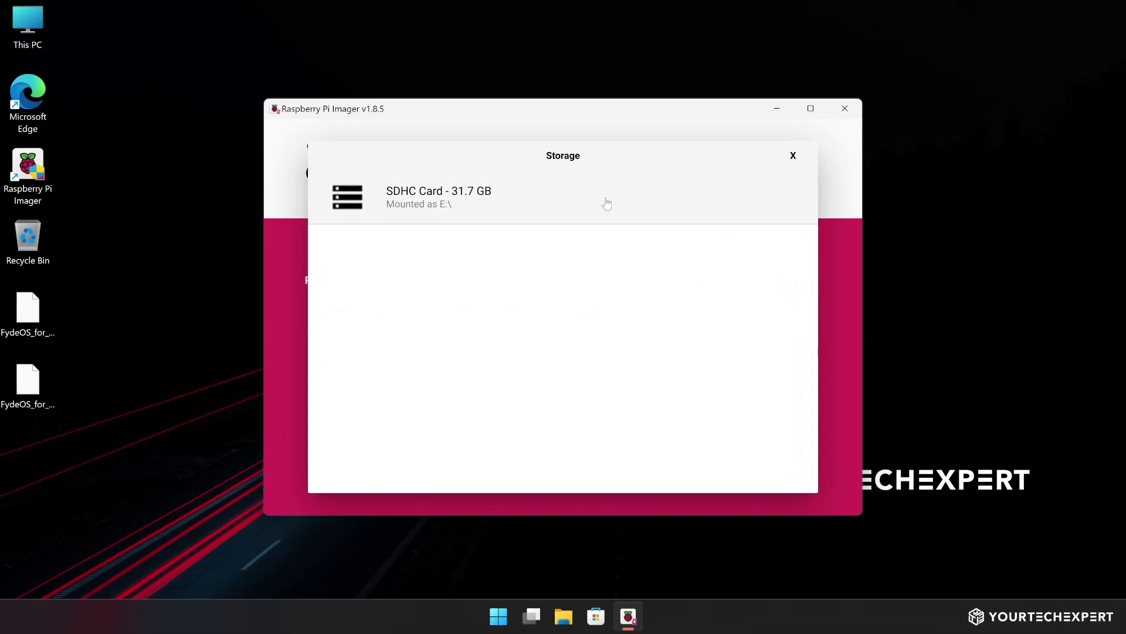
left_click(606, 204)
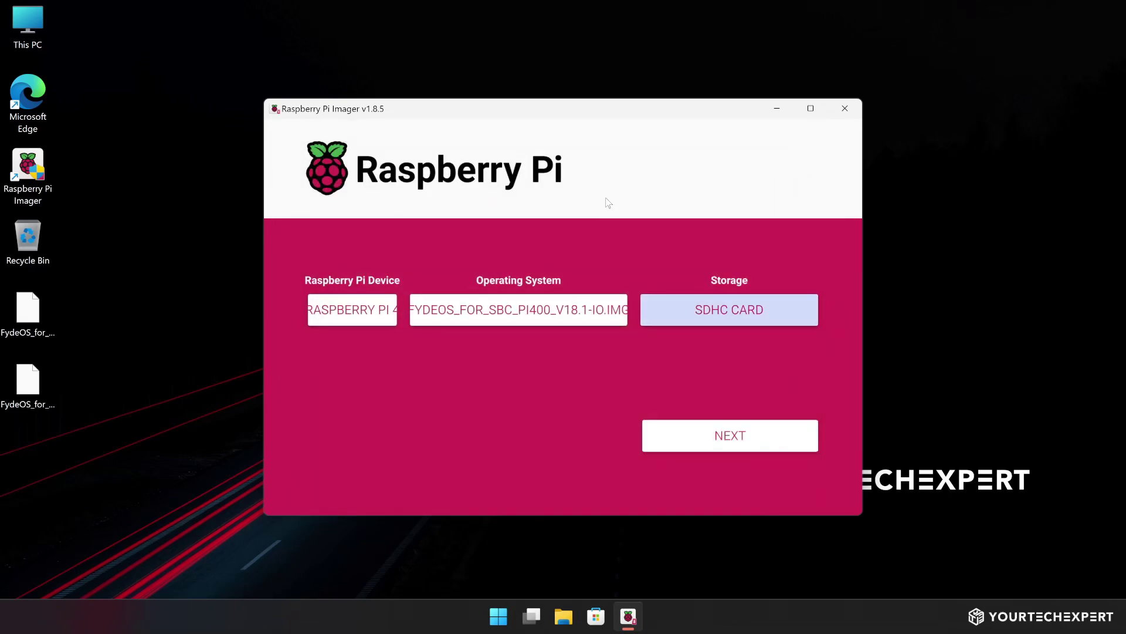
Write the image to the SD card without customisation, confirming the erase, then dismiss Write Successful
left_click(744, 437)
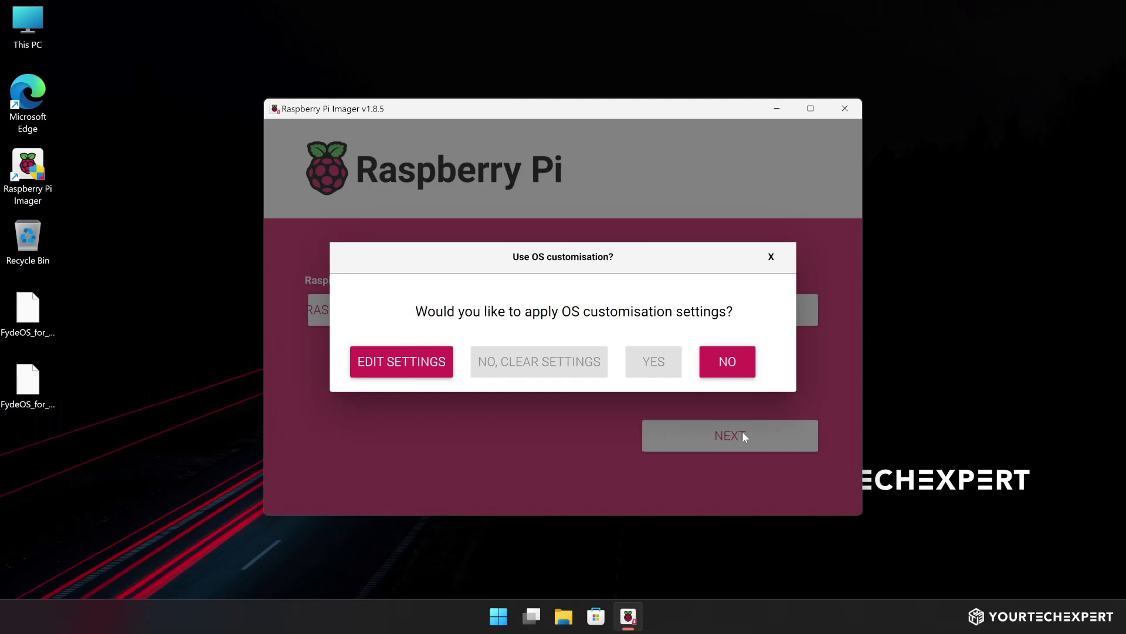
left_click(727, 363)
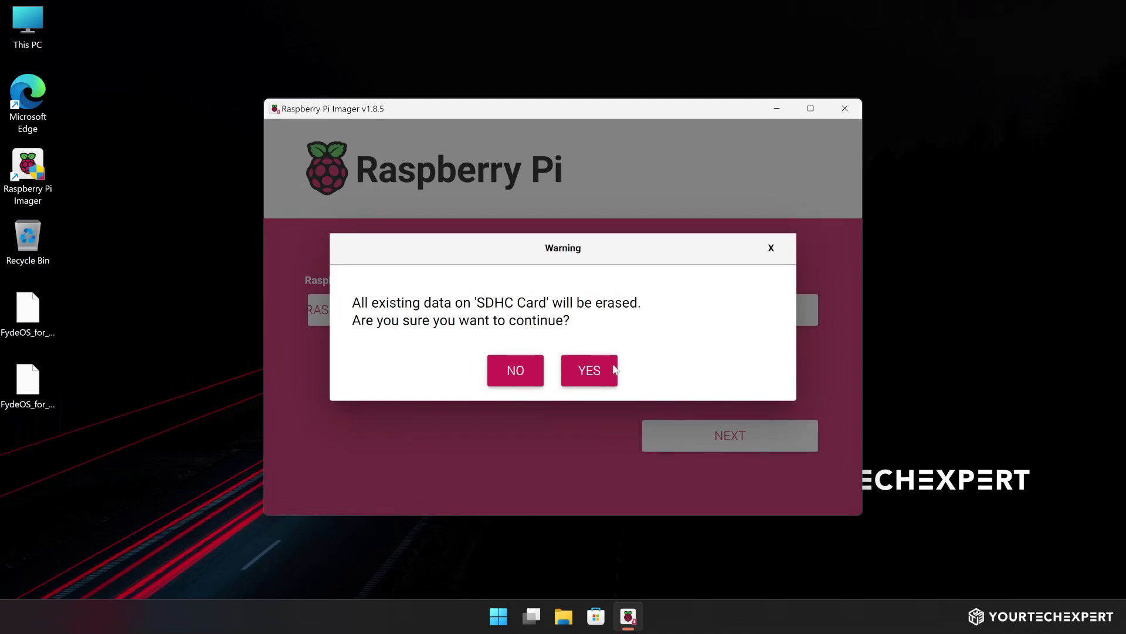
left_click(591, 368)
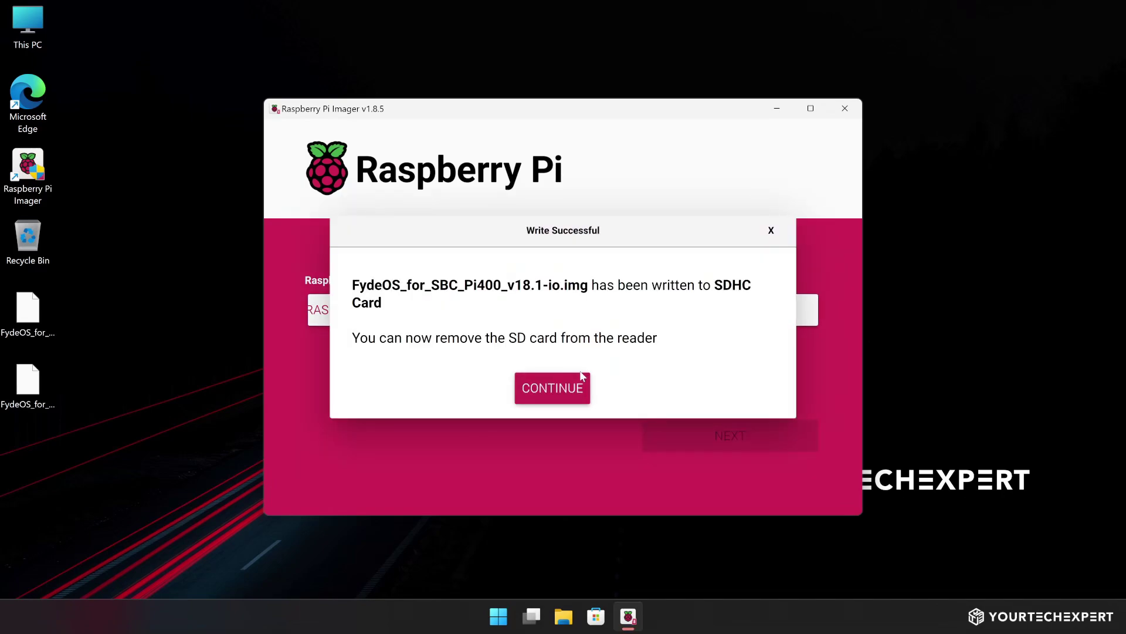
left_click(550, 389)
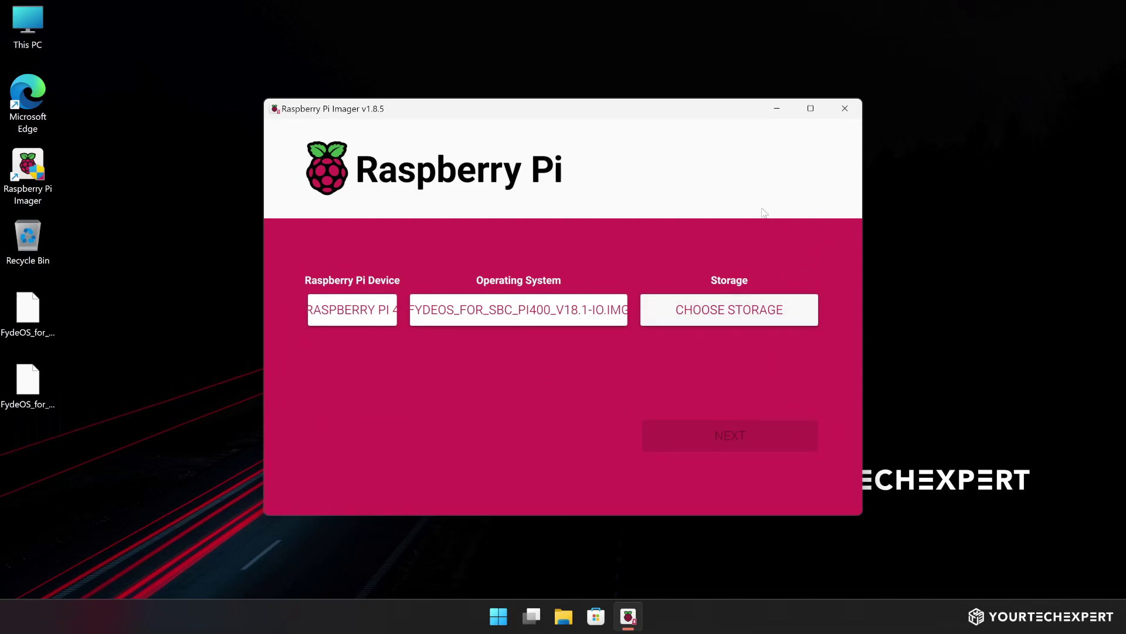
Close Imager, then pick English (United Kingdom) and a UK keyboard in FydeOS setup
left_click(845, 108)
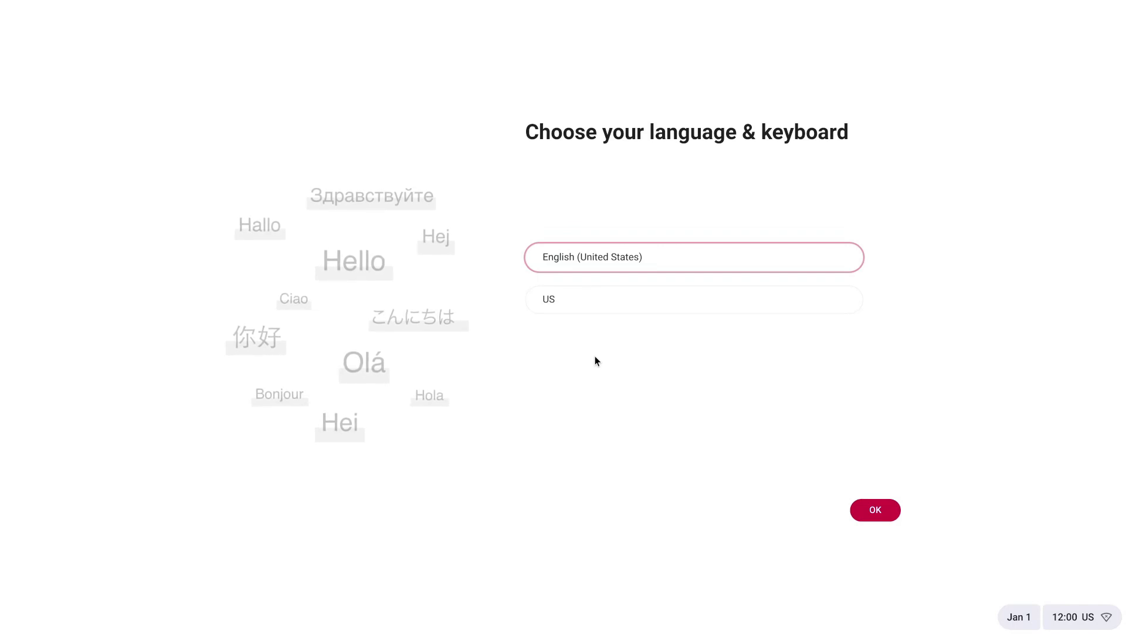
left_click(610, 271)
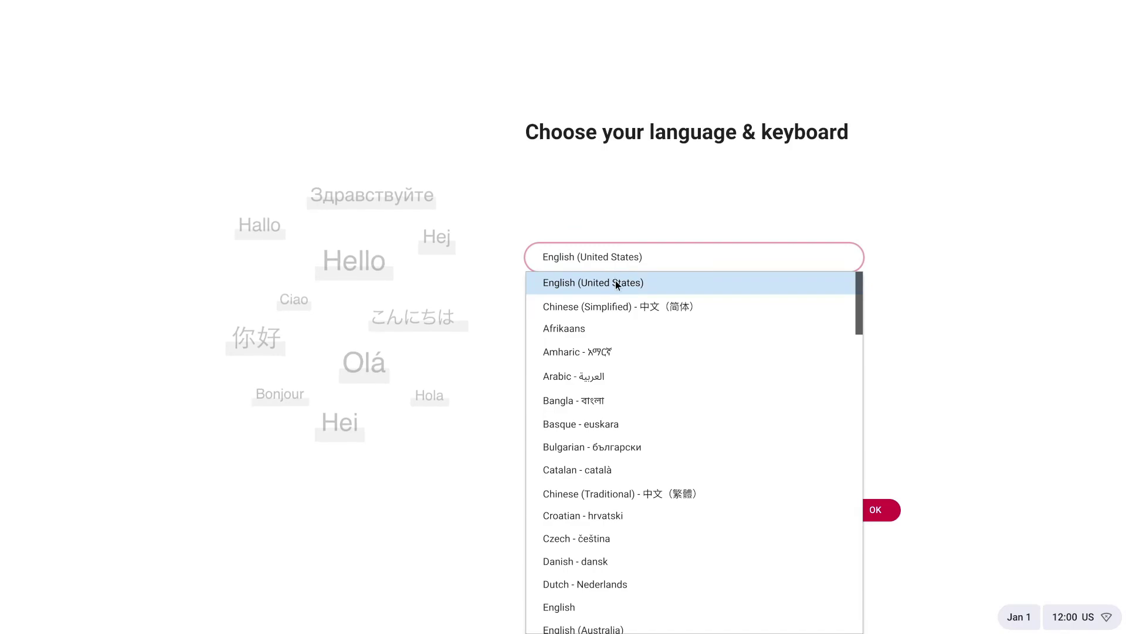
scroll(623, 309, "down", 10)
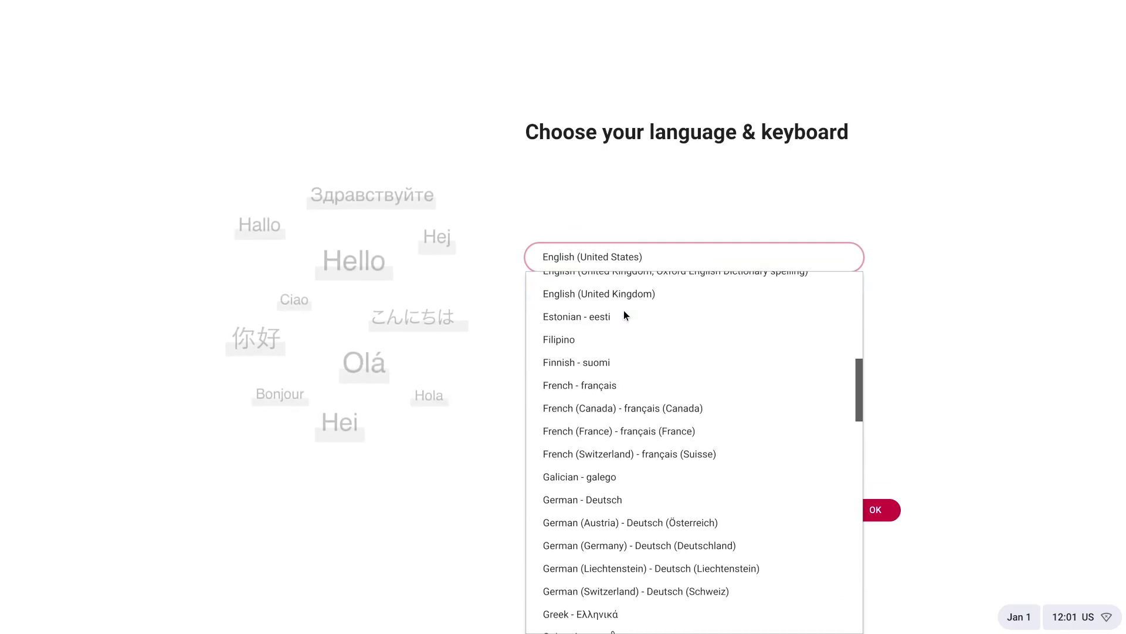
left_click(623, 296)
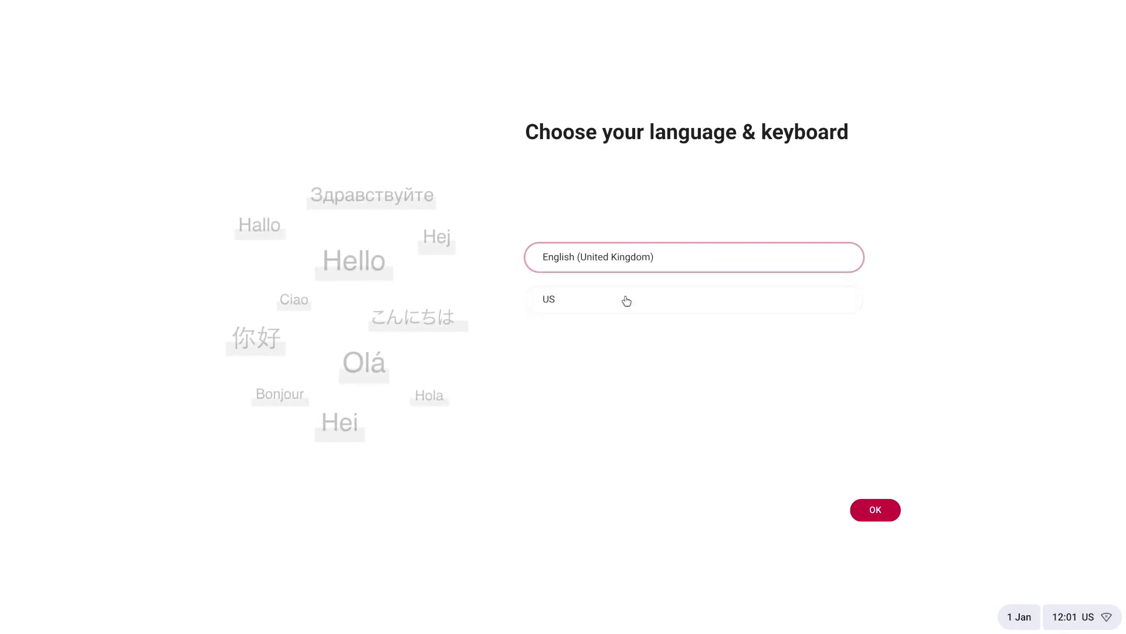
left_click(626, 300)
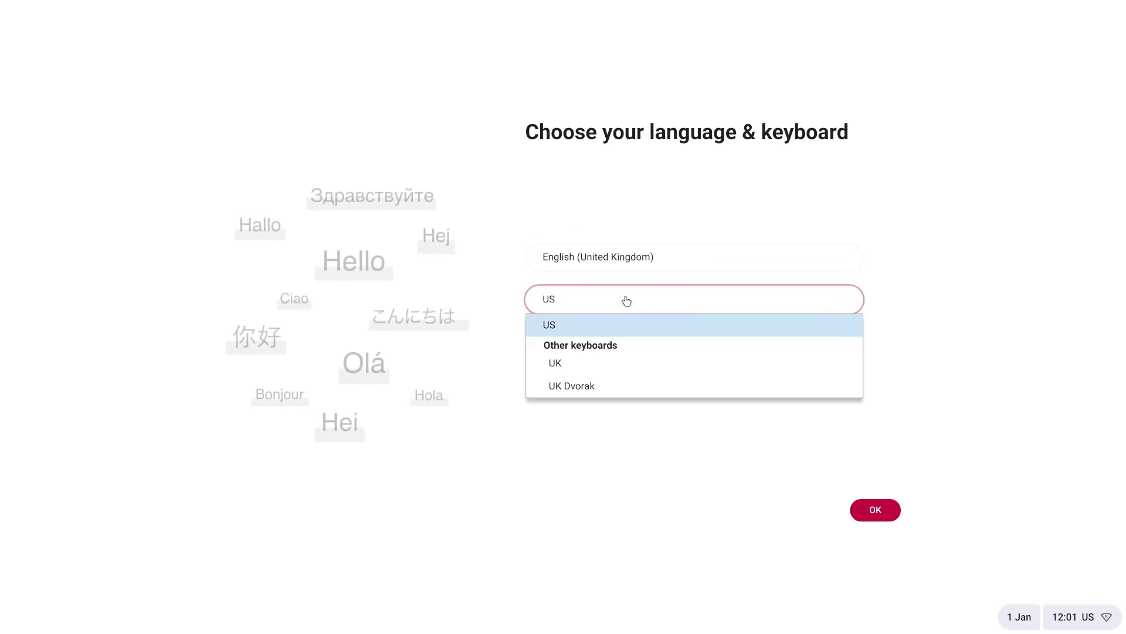
left_click(624, 368)
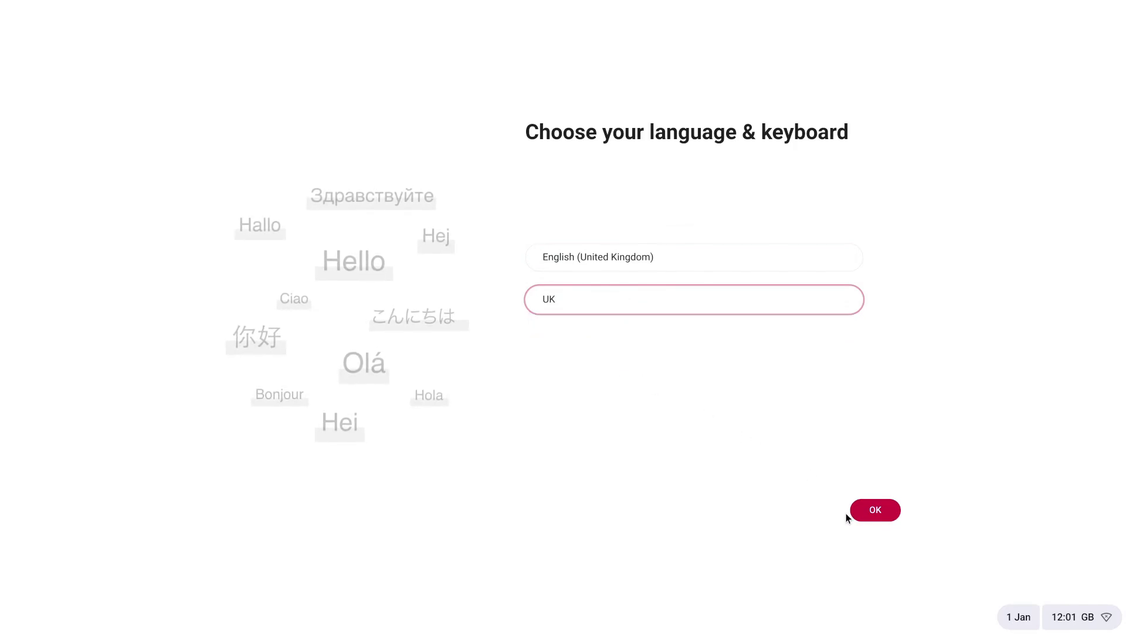
left_click(870, 514)
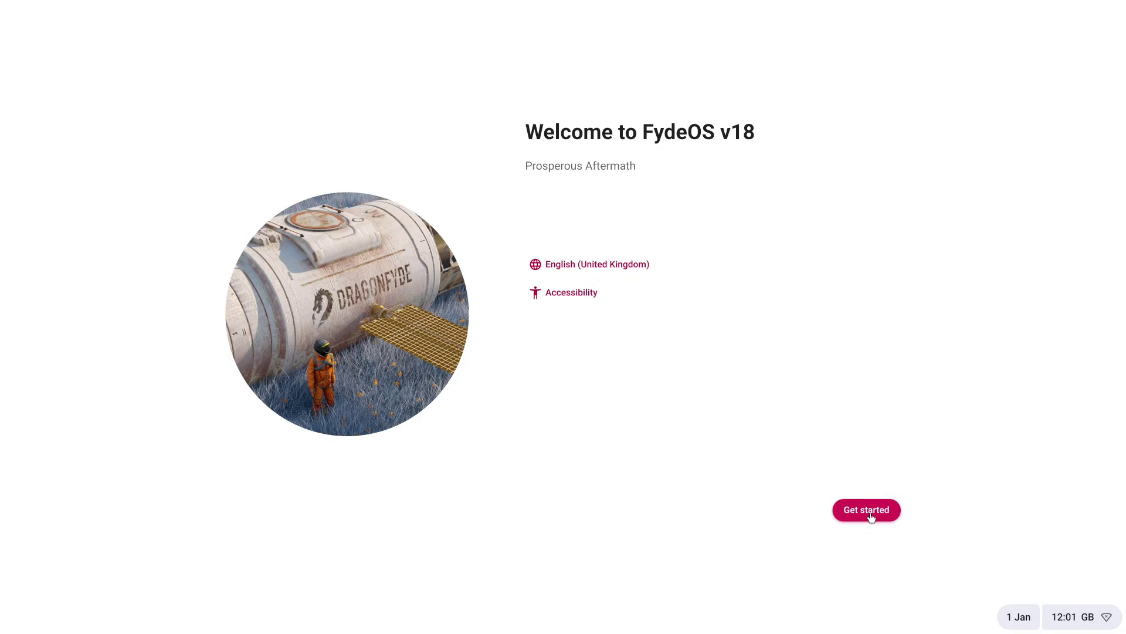
Start setup and connect to the Galaxy A6A5C9 Wi-Fi network, entering its password
left_click(867, 510)
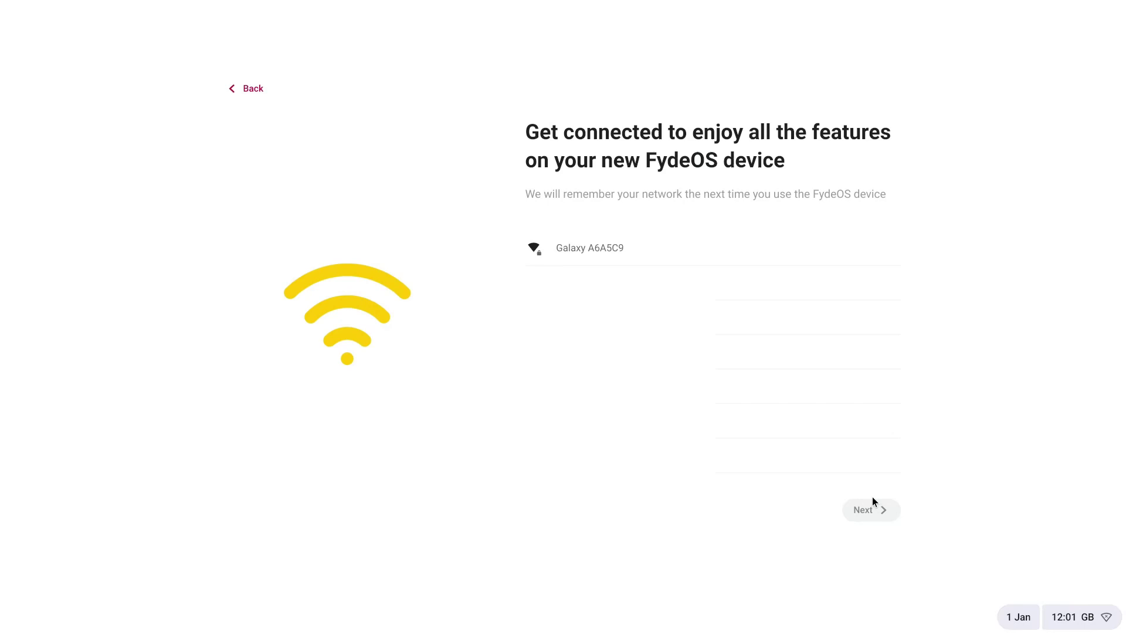
left_click(790, 252)
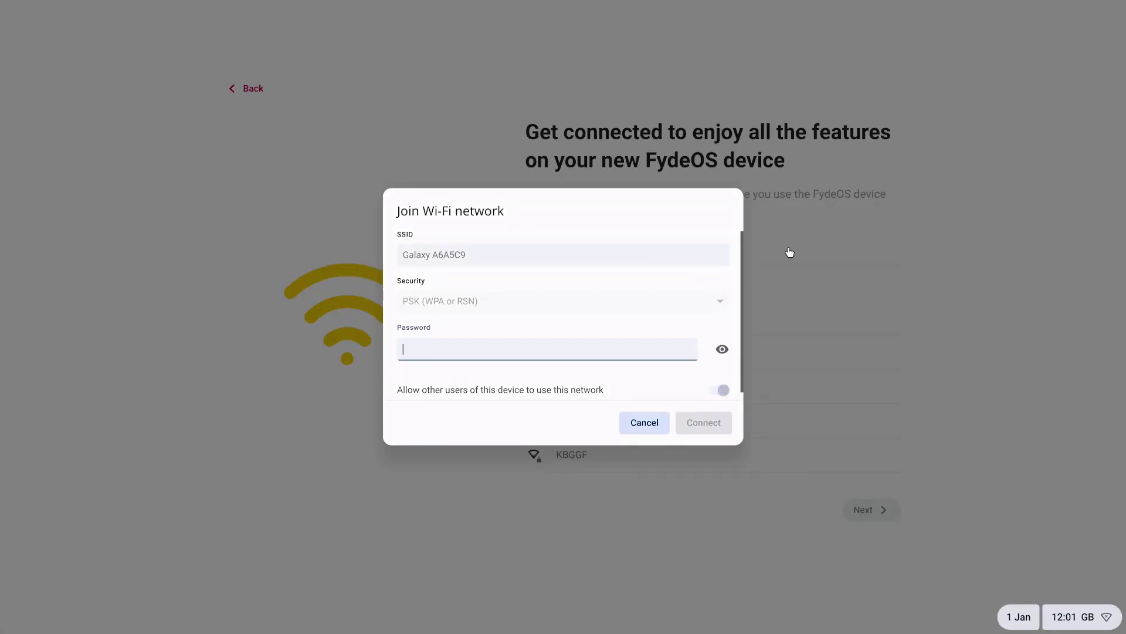
type("12")
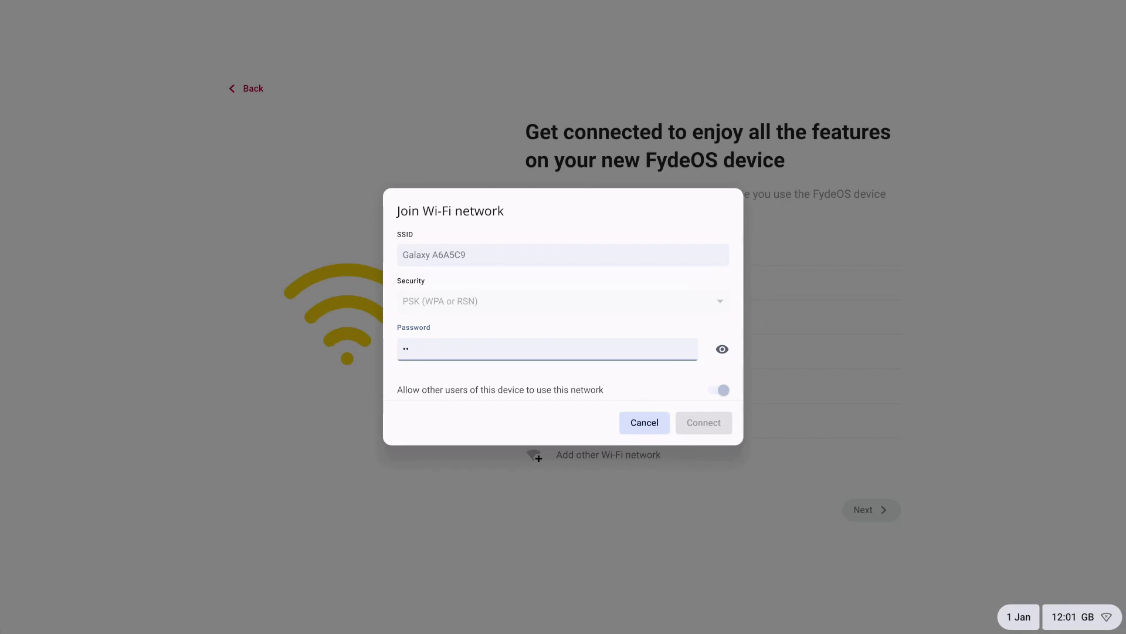
type("3456")
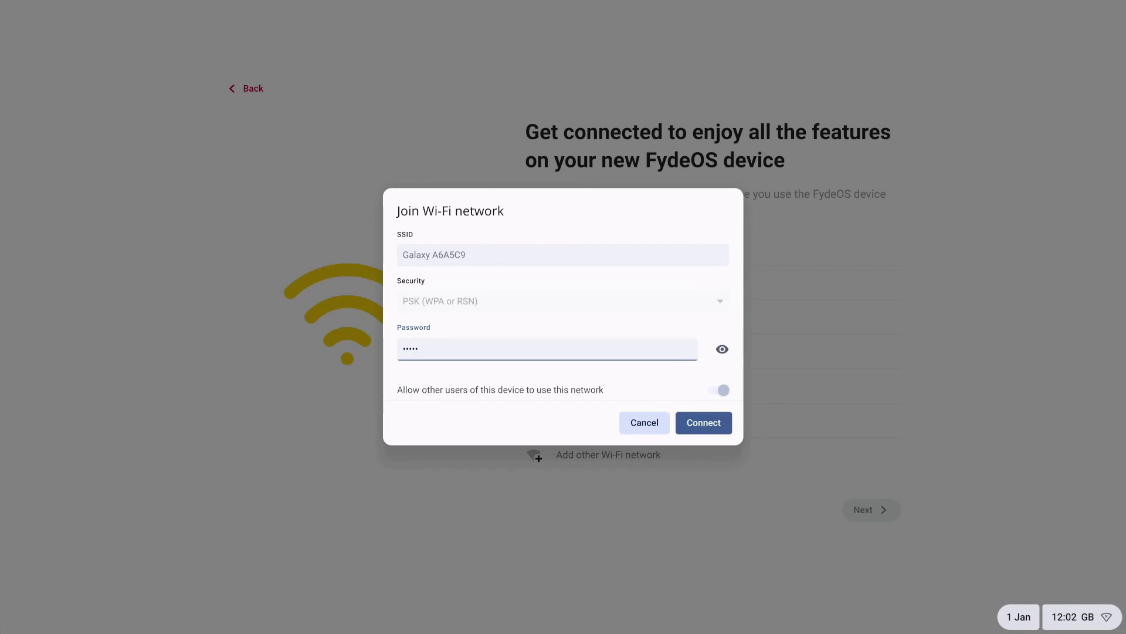
type("78")
left_click(703, 423)
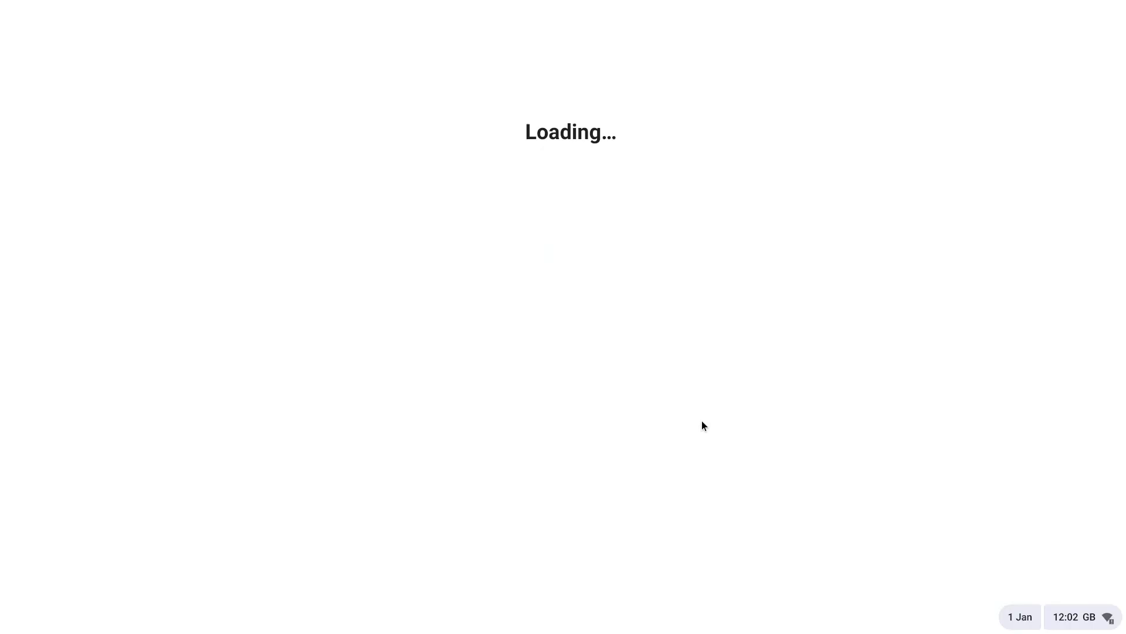
Scroll through the FydeOS Terms of Service text
scroll(702, 420, "down", 3)
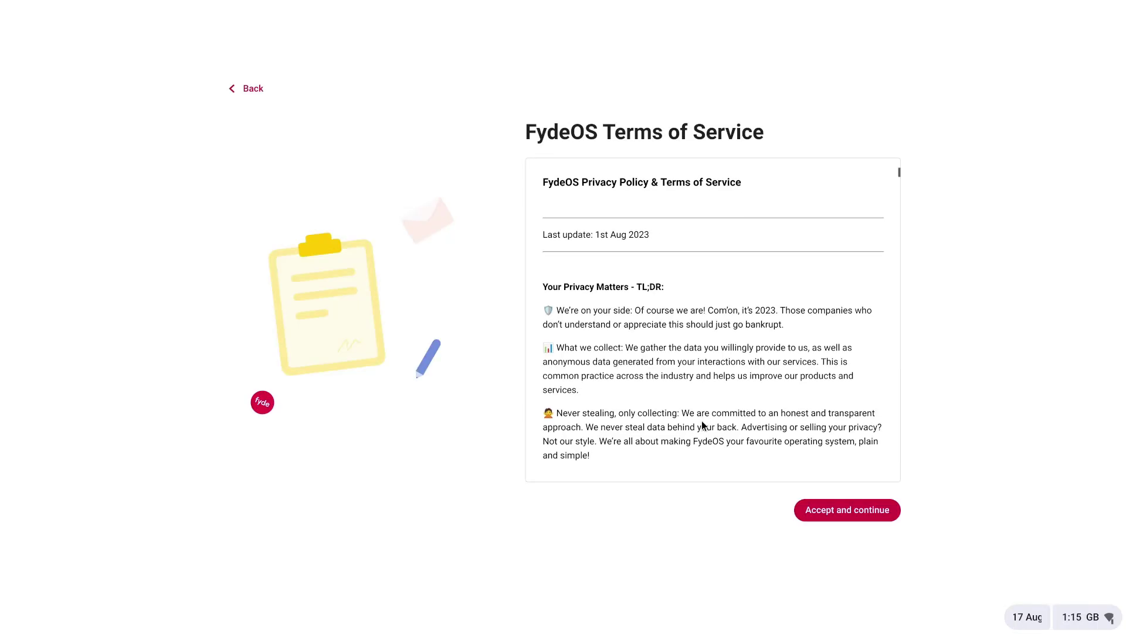
scroll(702, 421, "down", 7)
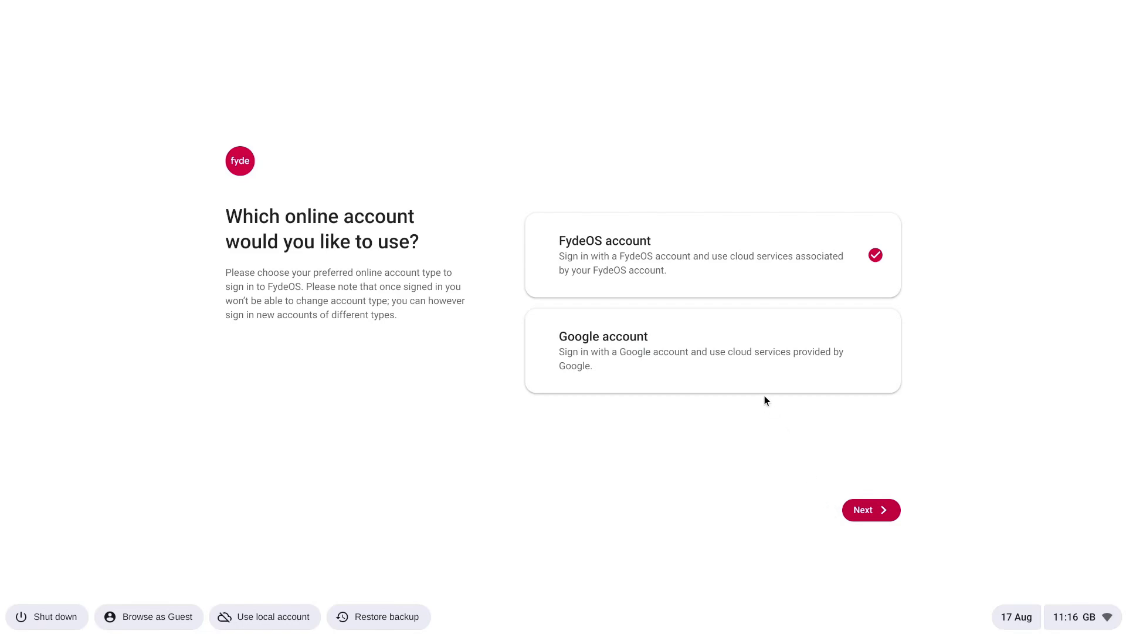
Choose a Google account for personal use and submit the Google e-mail and password
left_click(742, 357)
left_click(865, 509)
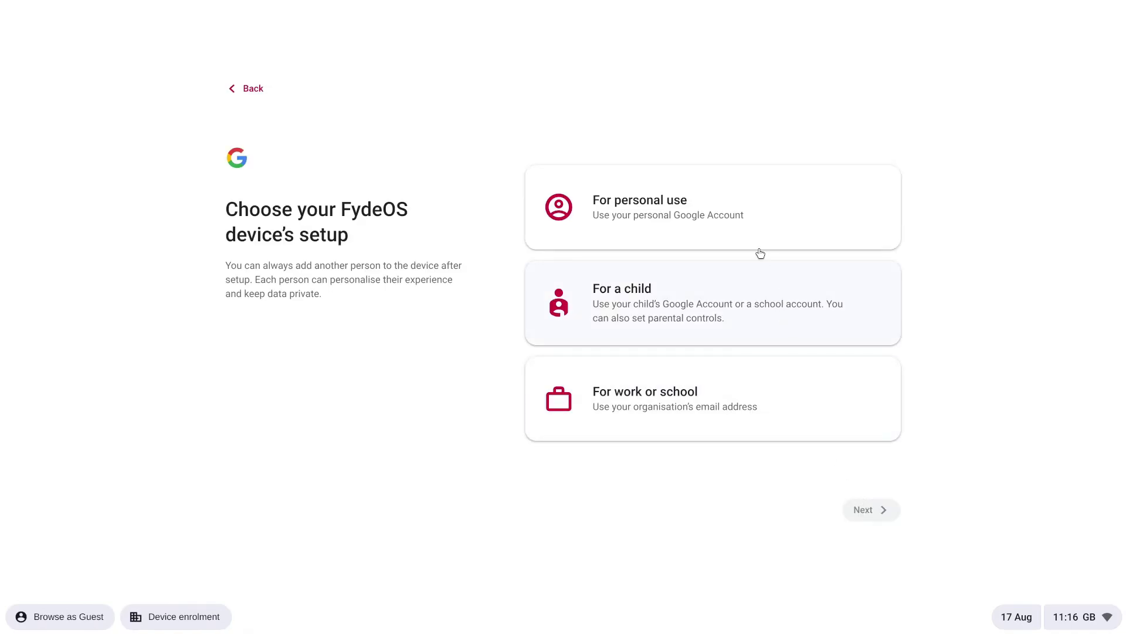
left_click(746, 205)
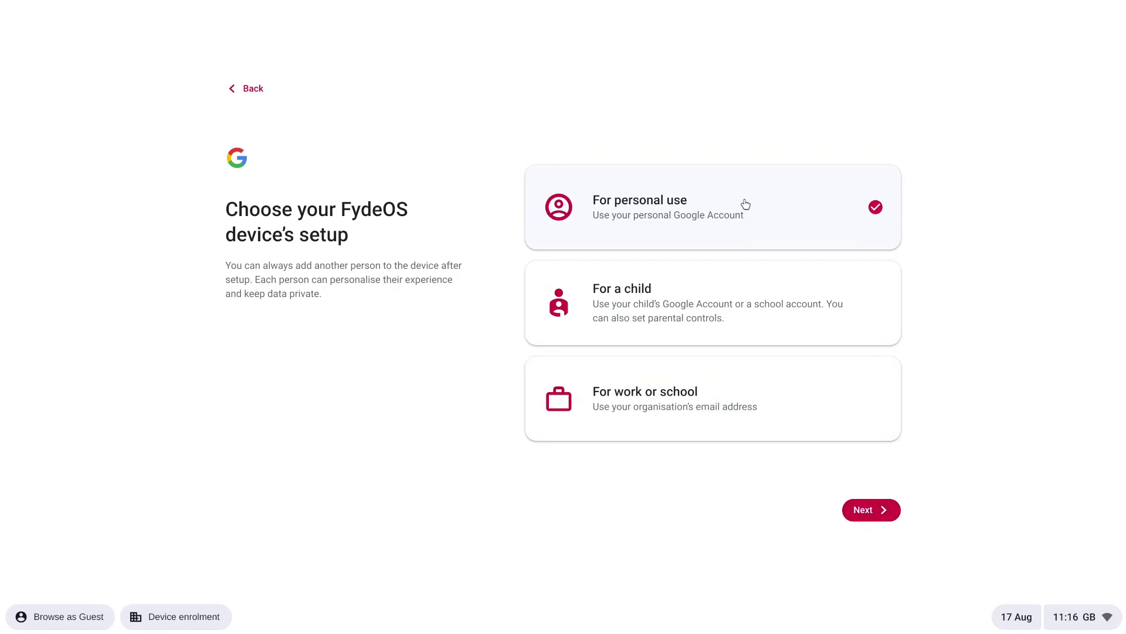
left_click(866, 509)
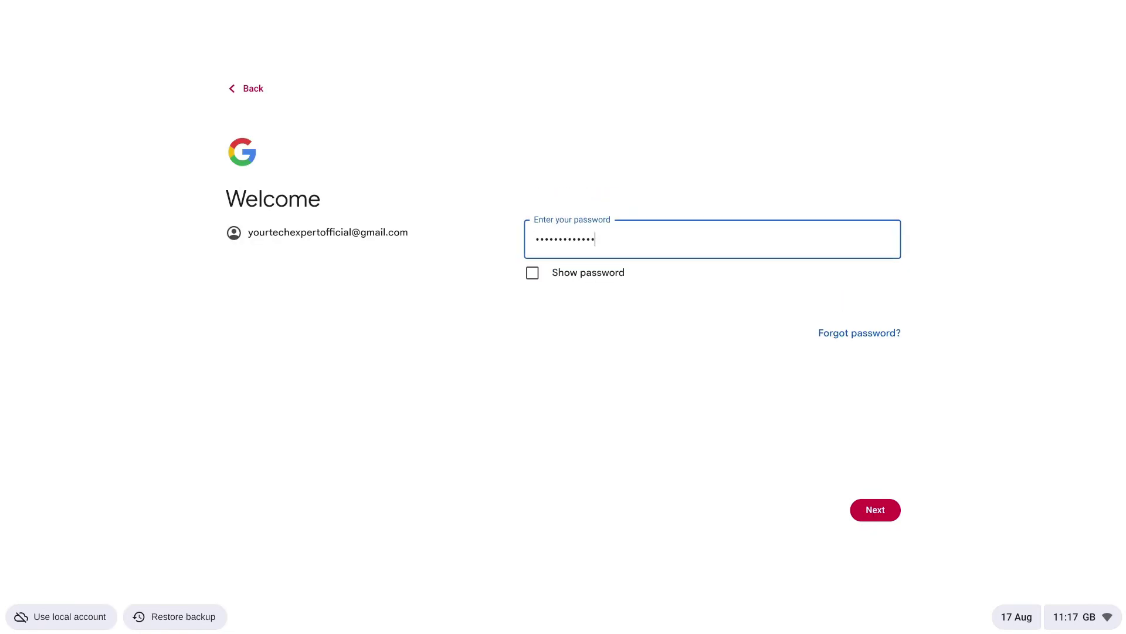
left_click(885, 515)
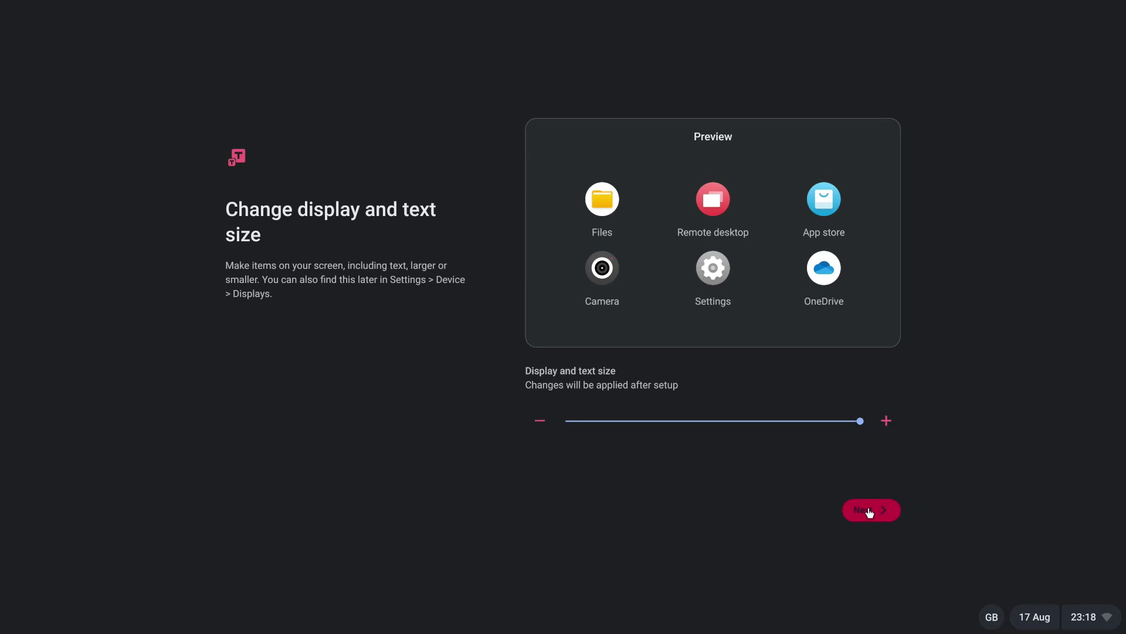
Keep the default display size and Auto theme, then choose Get started to reach the desktop
left_click(867, 510)
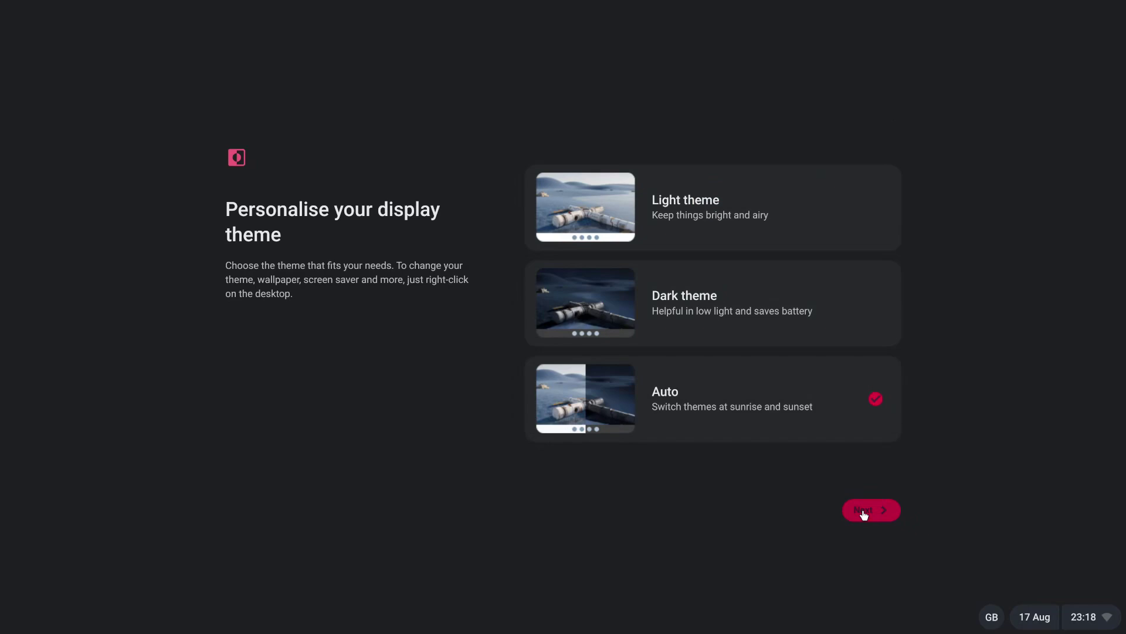
left_click(878, 521)
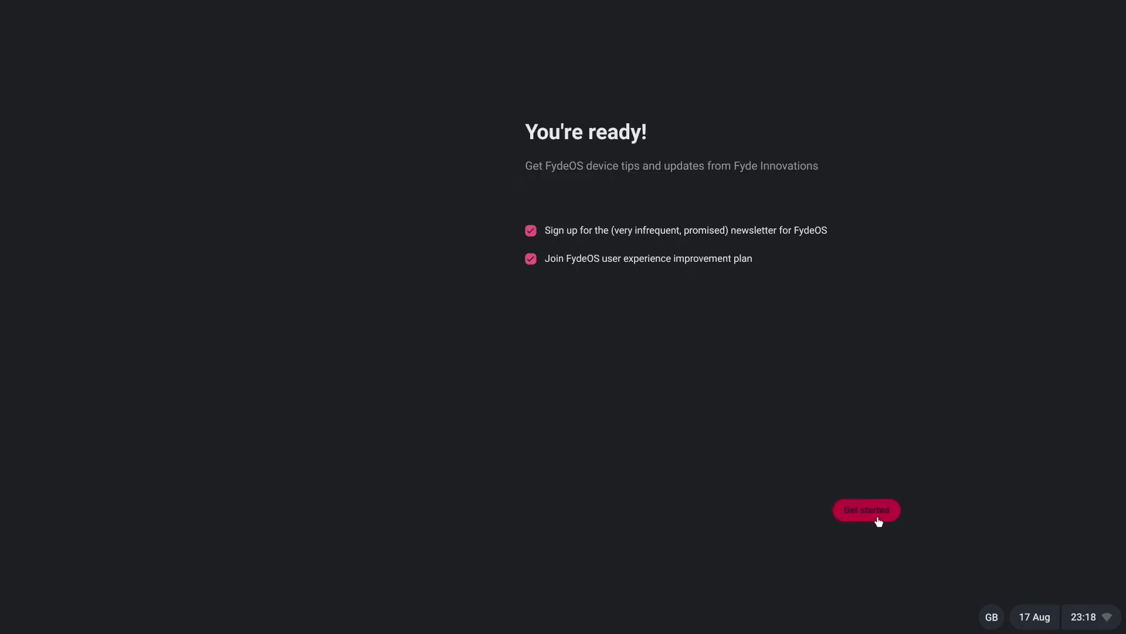
left_click(879, 520)
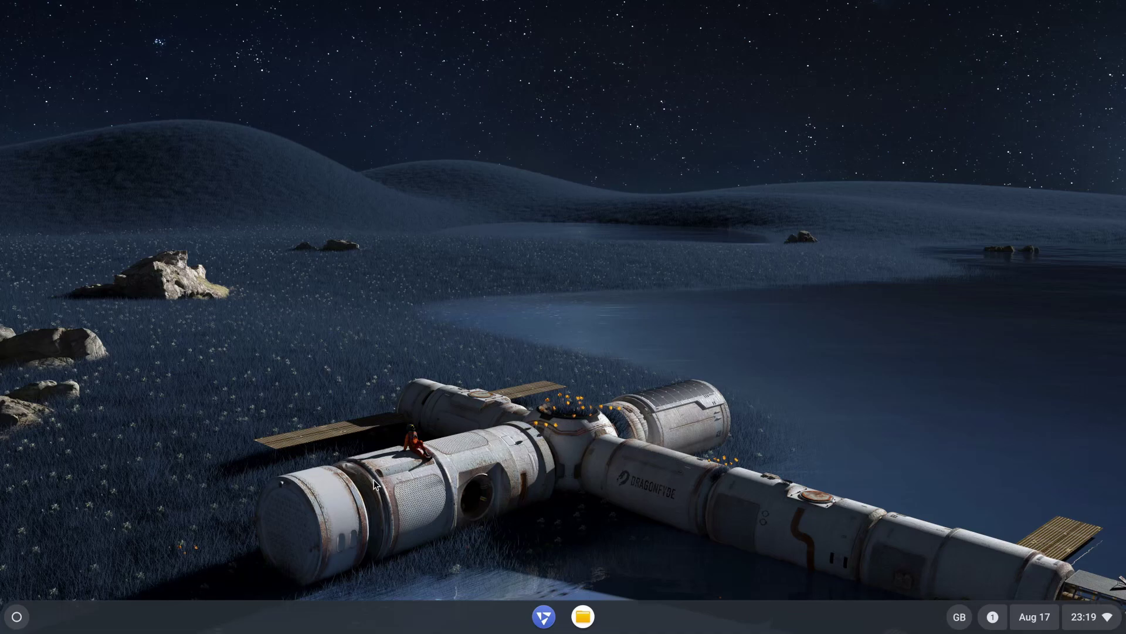
left_click(19, 618)
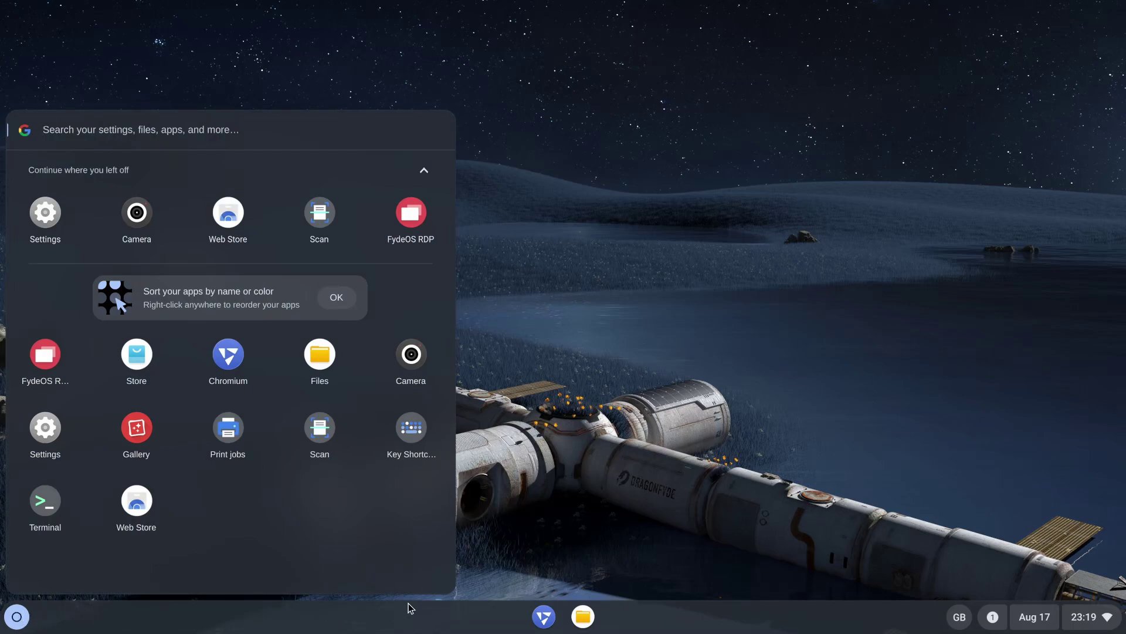
left_click(551, 620)
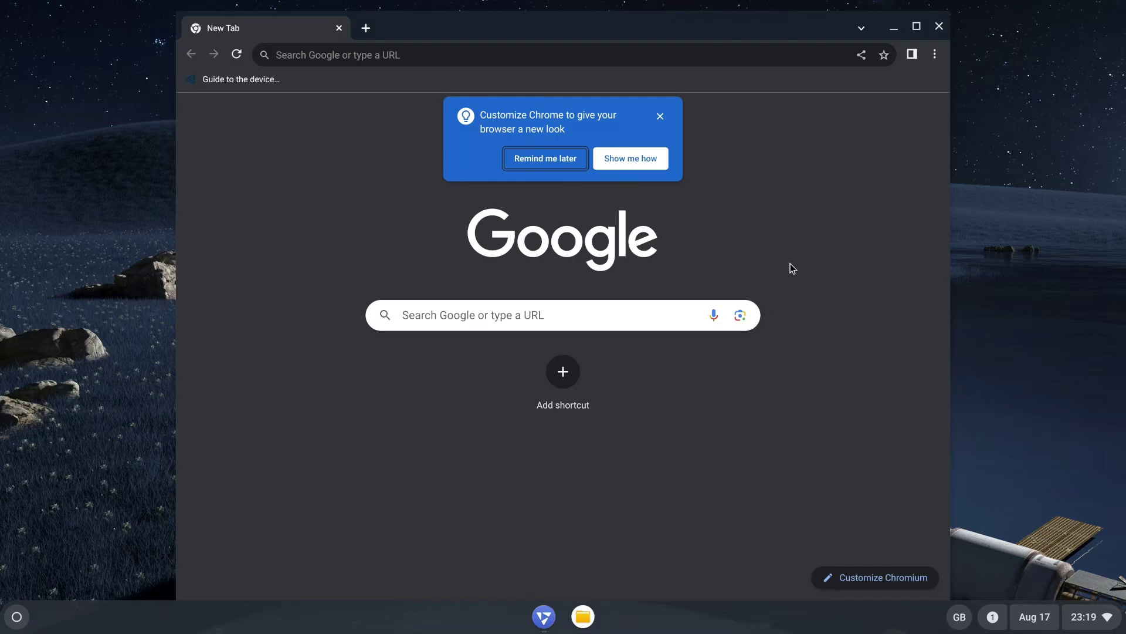
left_click(939, 26)
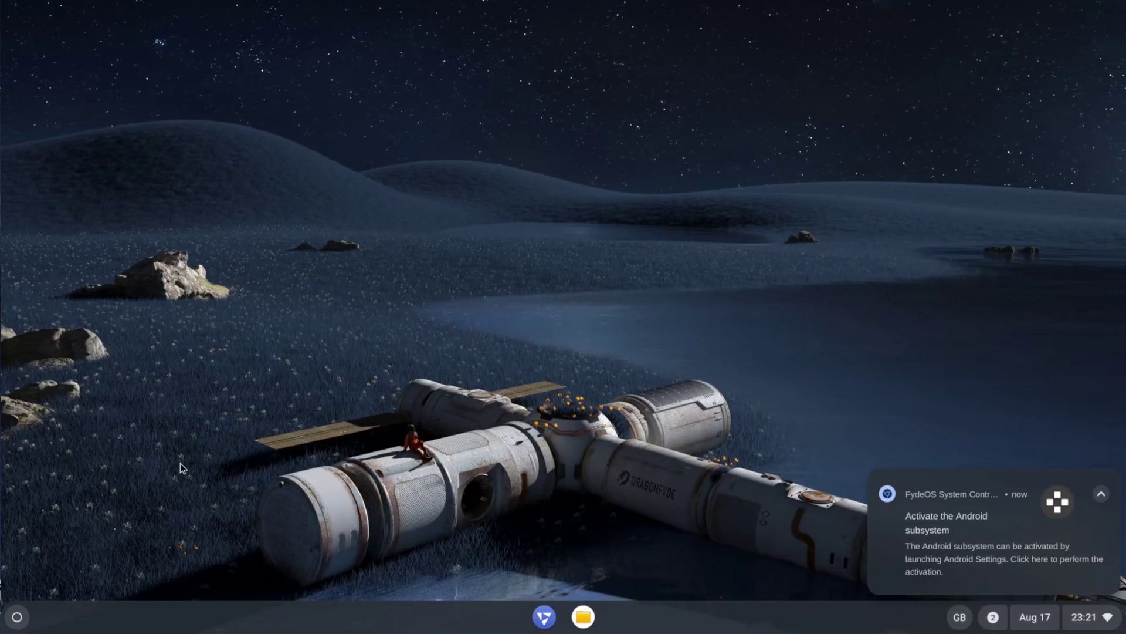
Launch the FydeOS App Store, then view quick settings showing Galaxy A6A5C9 Wi-Fi and Bluetooth on
left_click(18, 615)
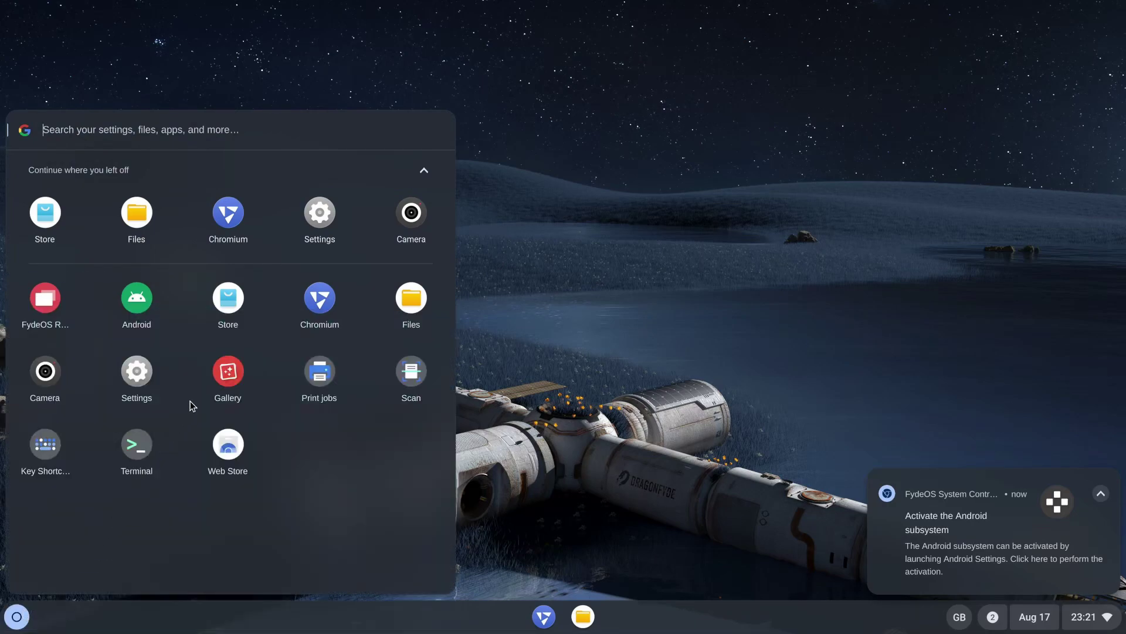
left_click(231, 300)
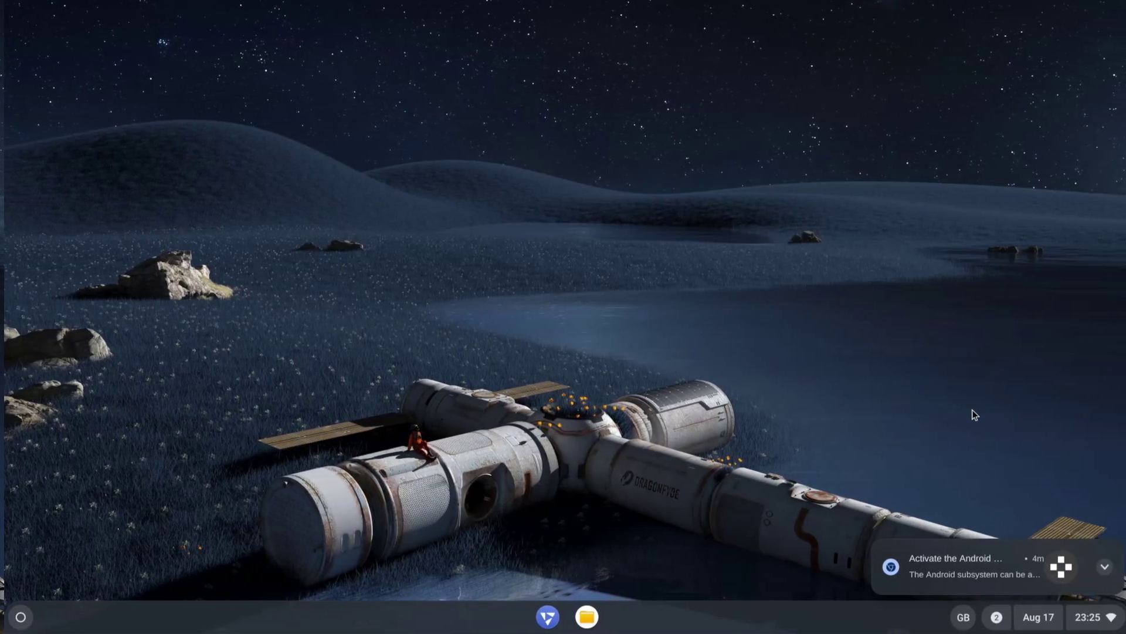
mouse_move(991, 551)
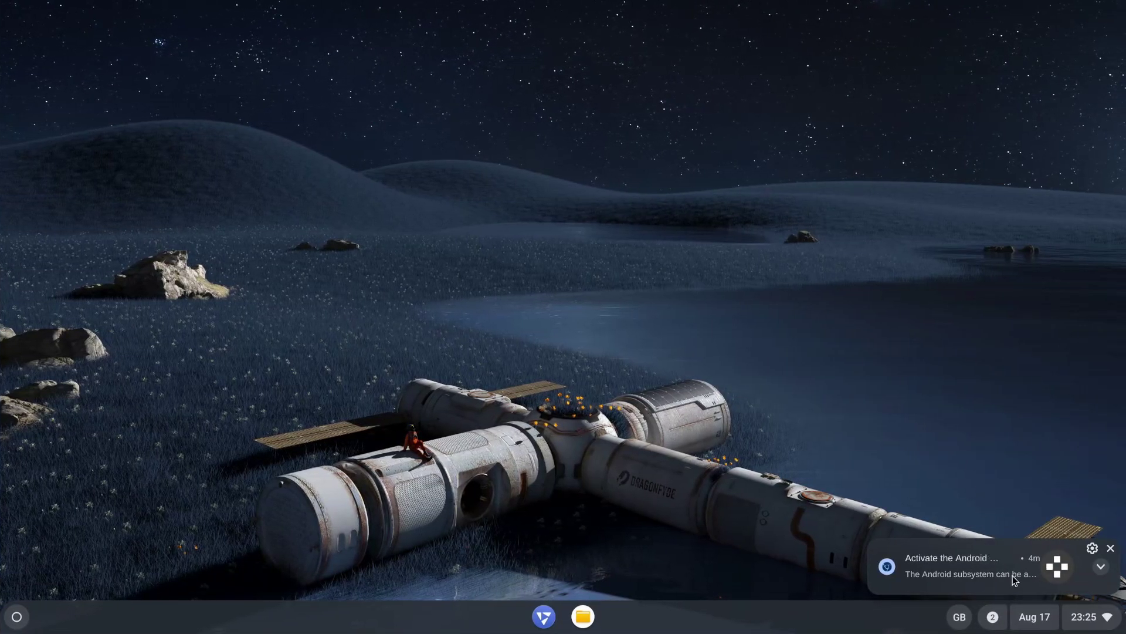
left_click(1081, 620)
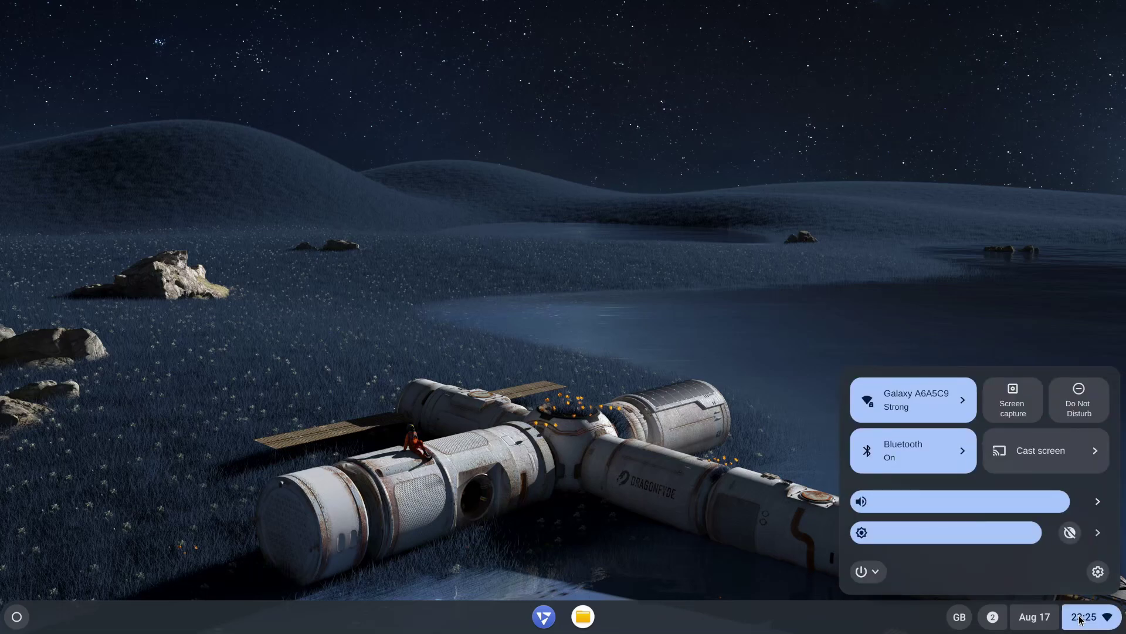